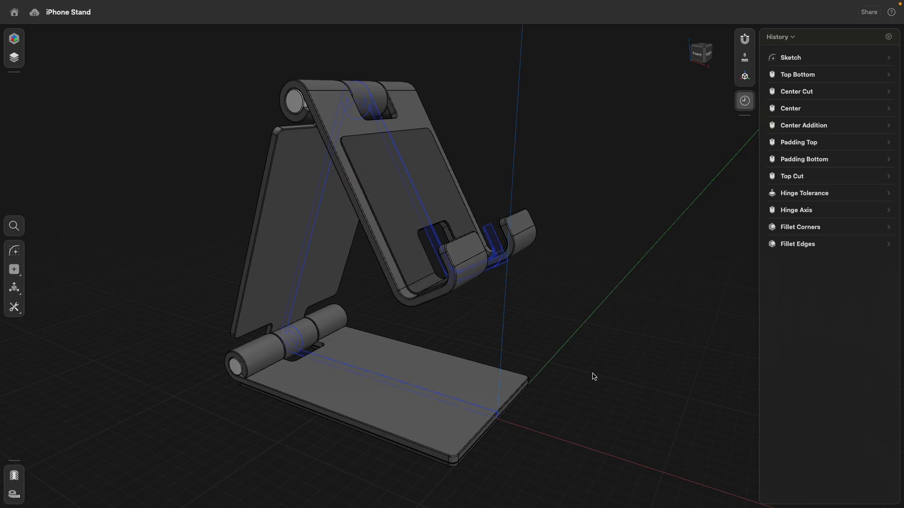
Orbit around the stand, selecting base plate and upper panel faces to inspect them.
mouse_move(591, 385)
right_down()
mouse_move(588, 315)
mouse_move(589, 377)
right_up()
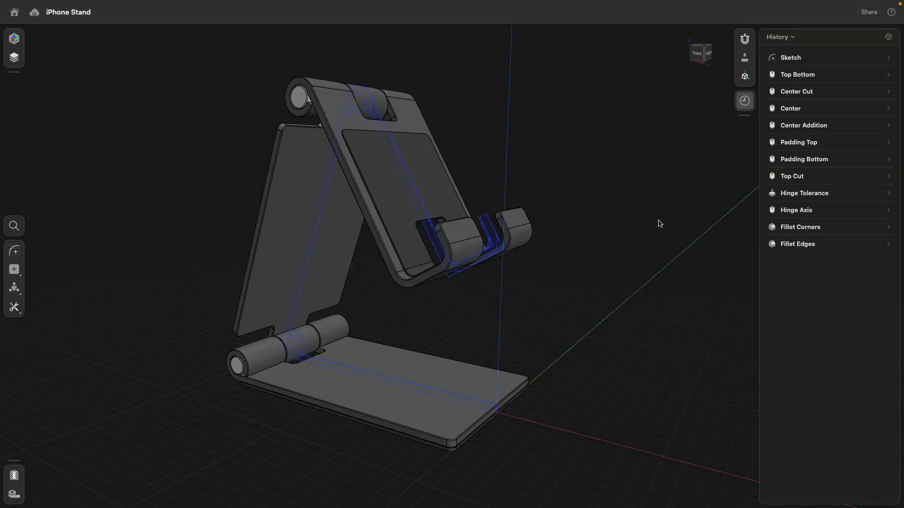
right_drag(631, 347, 617, 310)
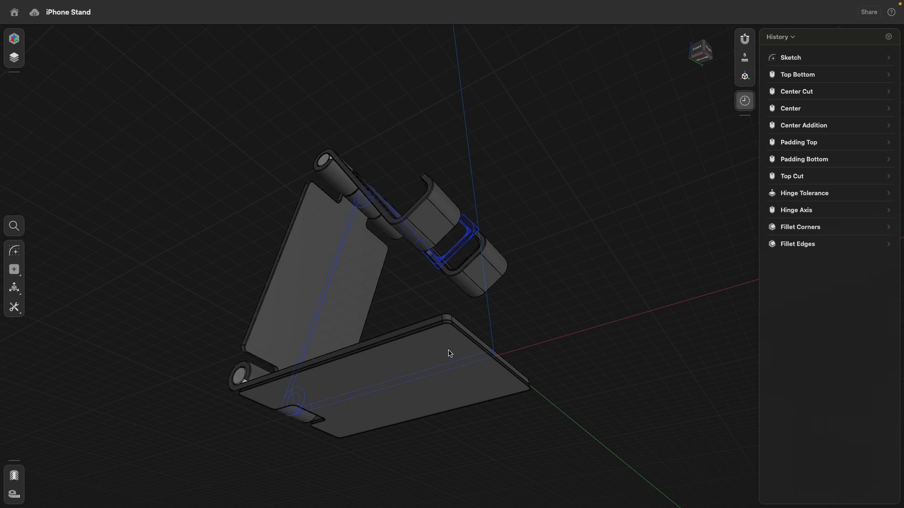
click(448, 349)
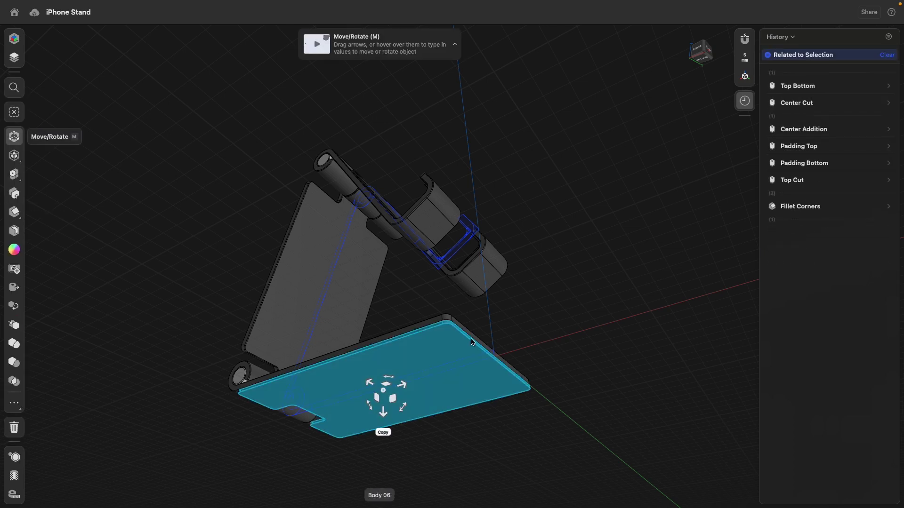
click(535, 303)
right_drag(541, 259, 536, 302)
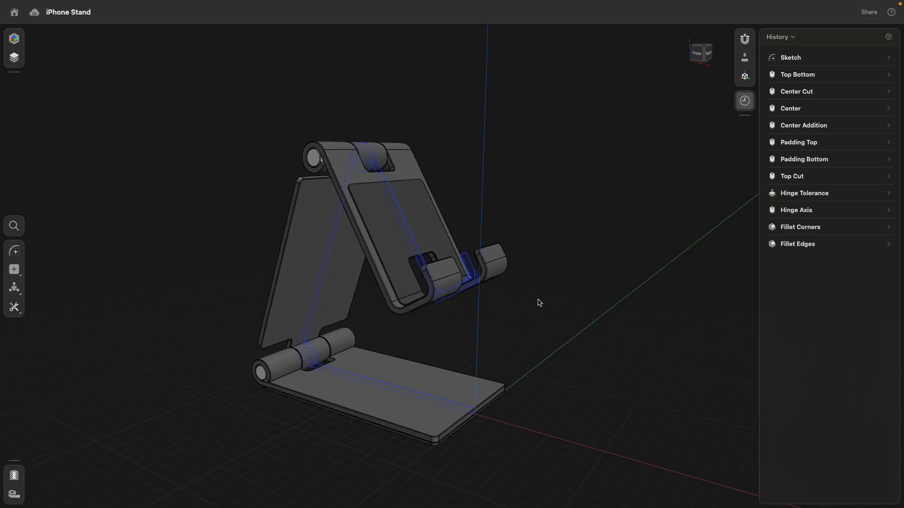
click(400, 404)
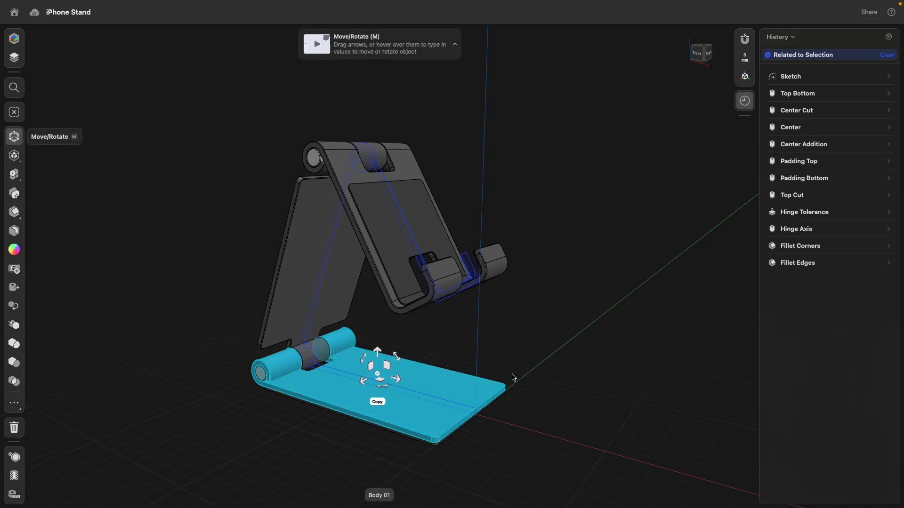
click(553, 221)
right_drag(552, 221, 423, 178)
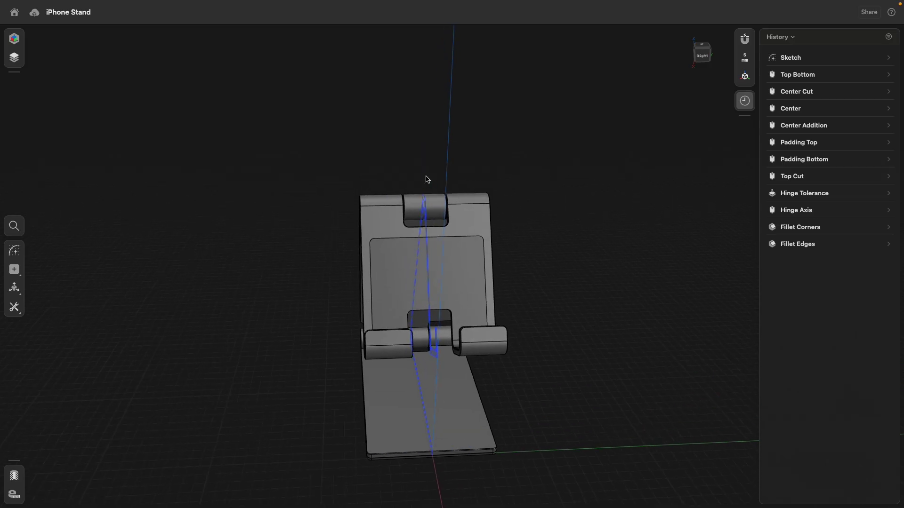
scroll(354, 203, up, 5)
click(353, 204)
click(439, 202)
click(481, 198)
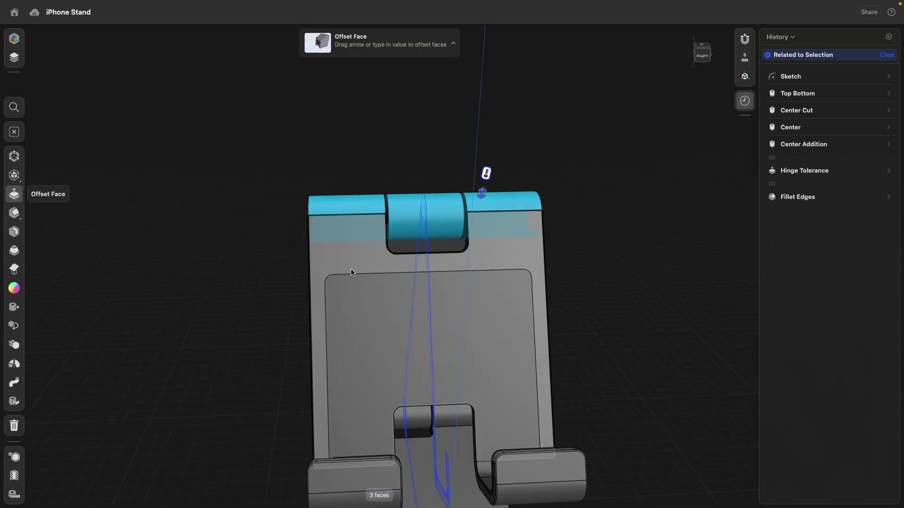
click(348, 262)
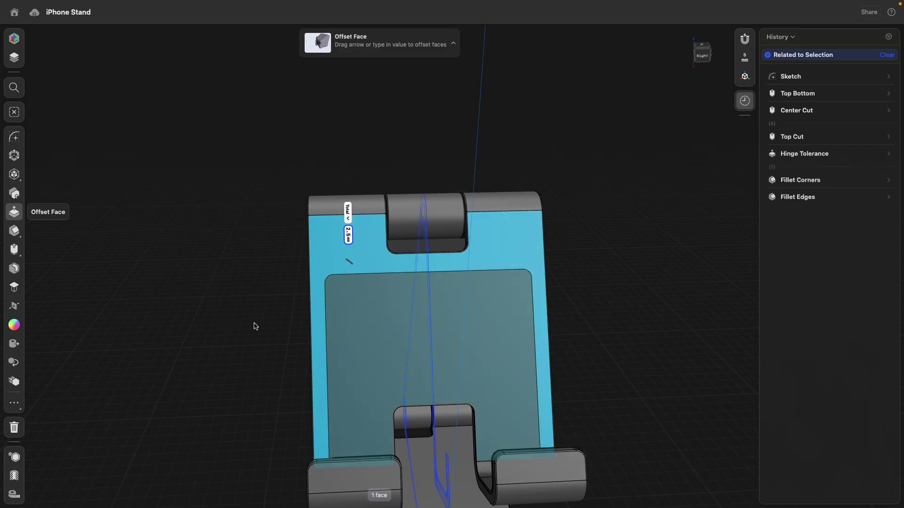
Return to the isometric view and orbit to inspect the base plate's underside.
right_drag(258, 353, 252, 323)
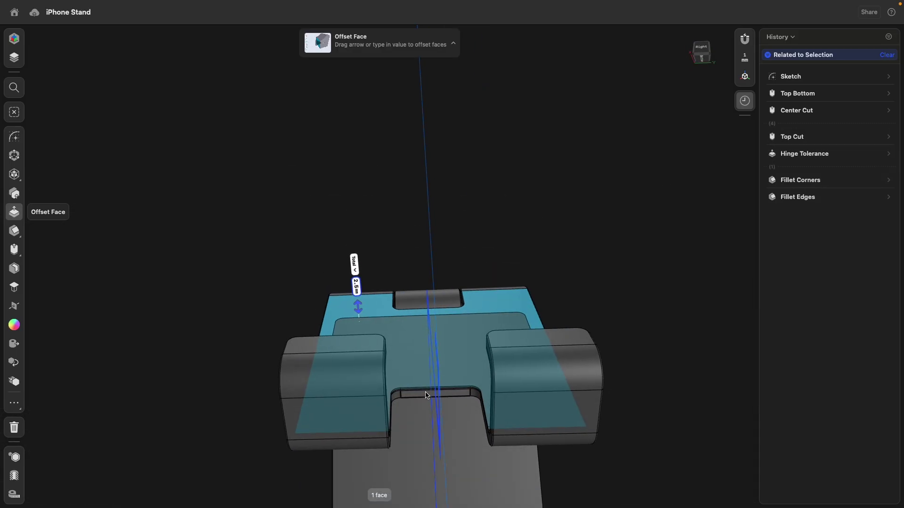
click(215, 315)
key(0)
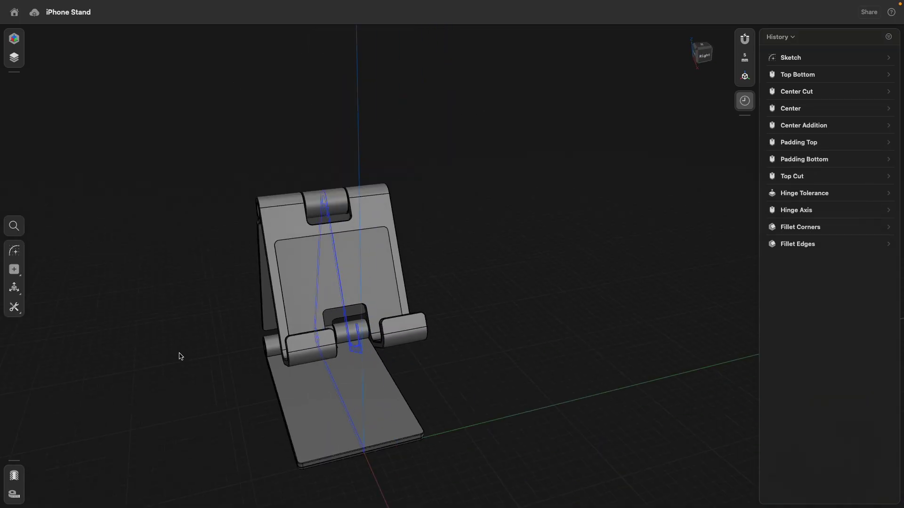
middle_drag(147, 411, 204, 361)
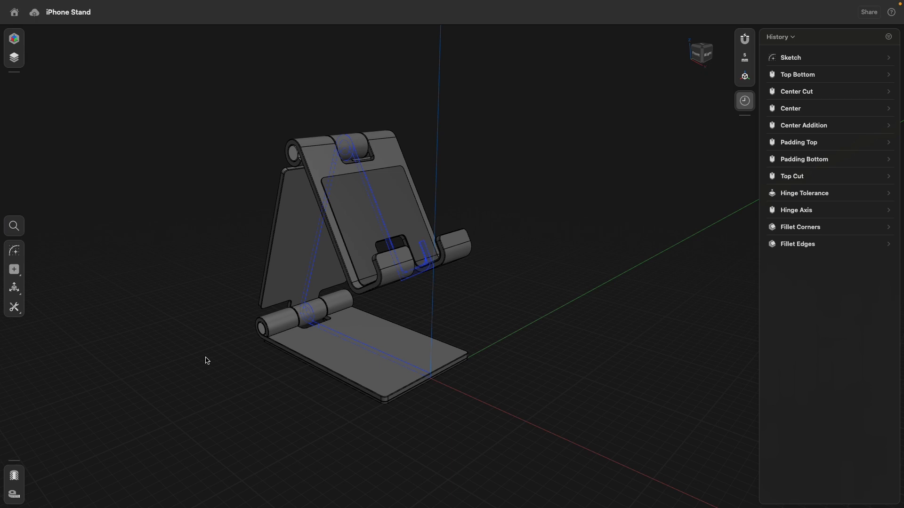
right_drag(387, 419, 409, 440)
scroll(516, 391, up, 8)
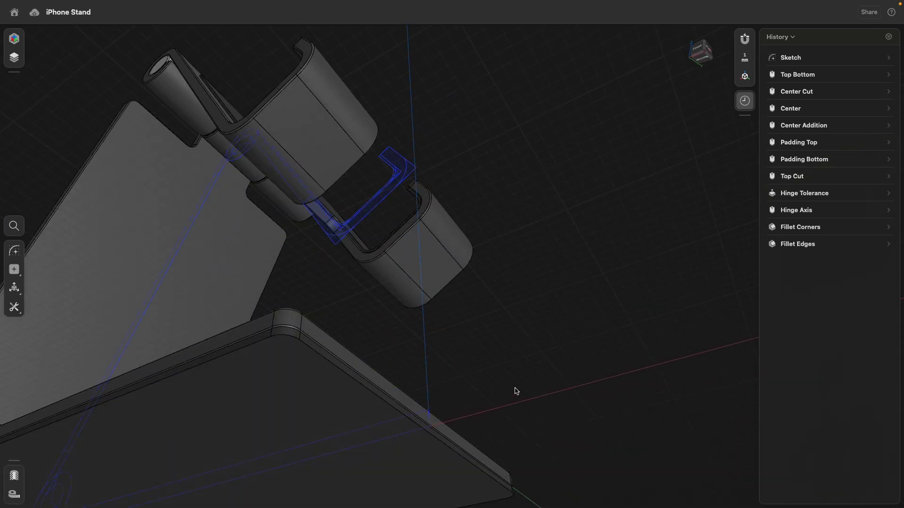
right_drag(516, 391, 474, 277)
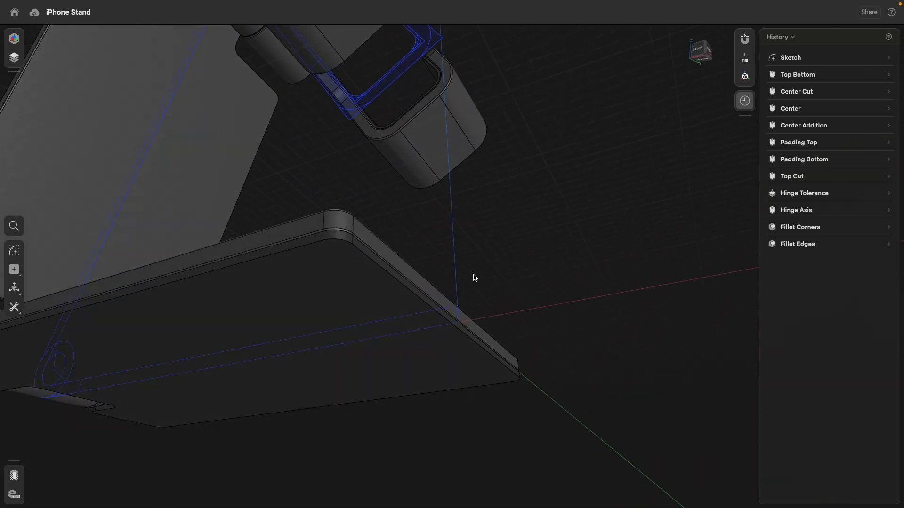
click(333, 311)
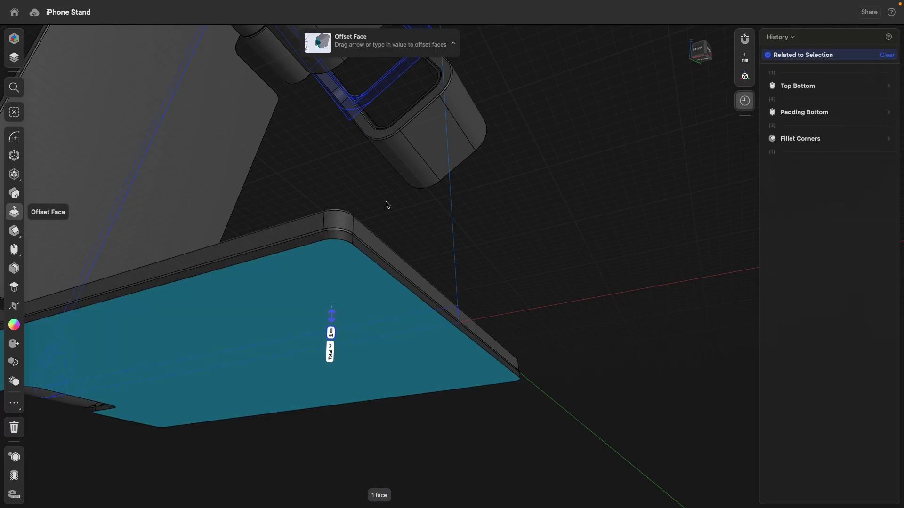
right_drag(385, 202, 391, 236)
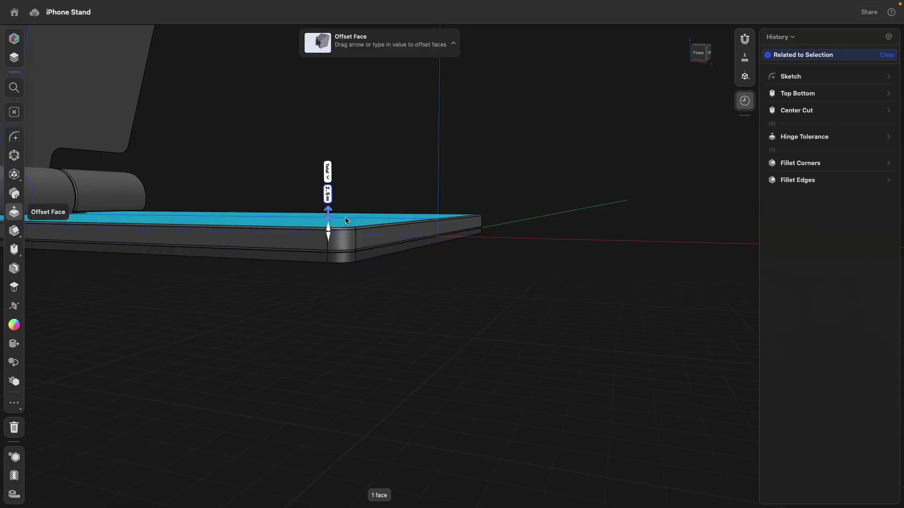
click(521, 170)
scroll(520, 169, up, 5)
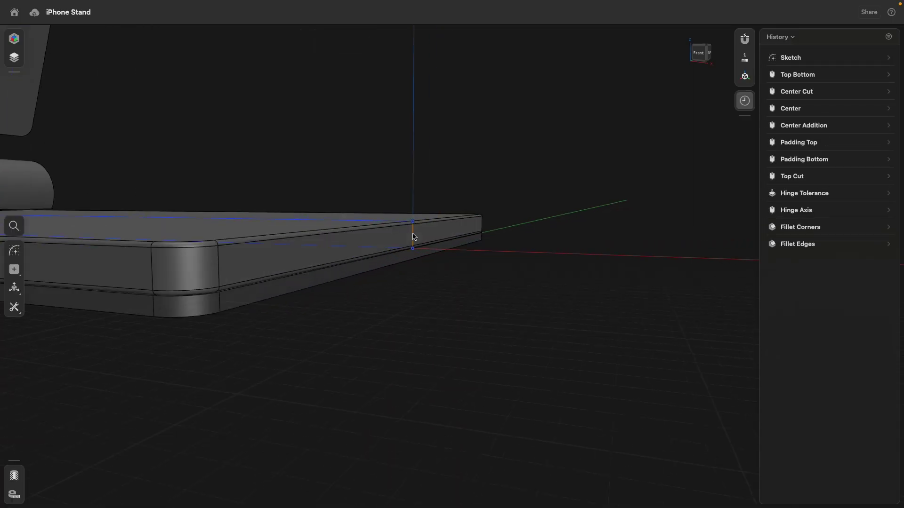
Open the base plate sketch and turn its 2.5 mm edge dimension into variable length1 = 2.5.
double_click(413, 236)
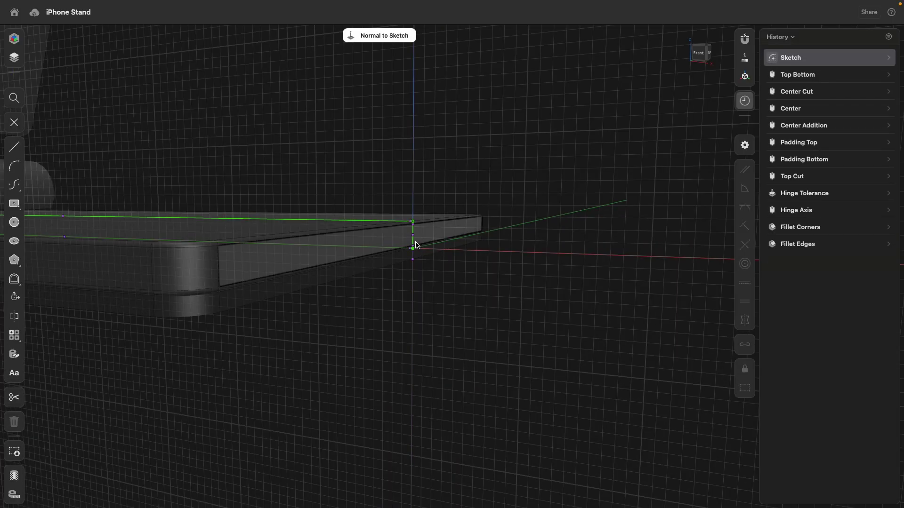
click(414, 241)
mouse_move(441, 257)
right_down()
mouse_move(462, 196)
mouse_move(426, 251)
mouse_move(439, 249)
right_up()
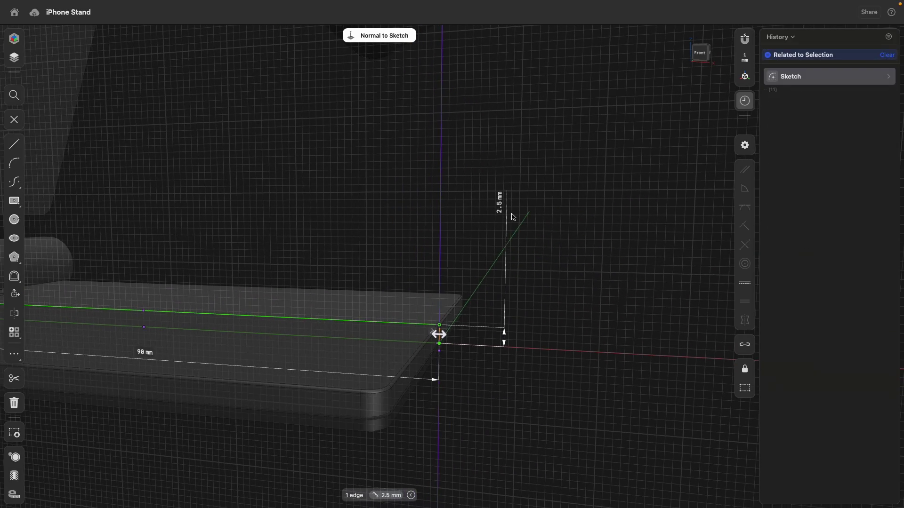
click(502, 210)
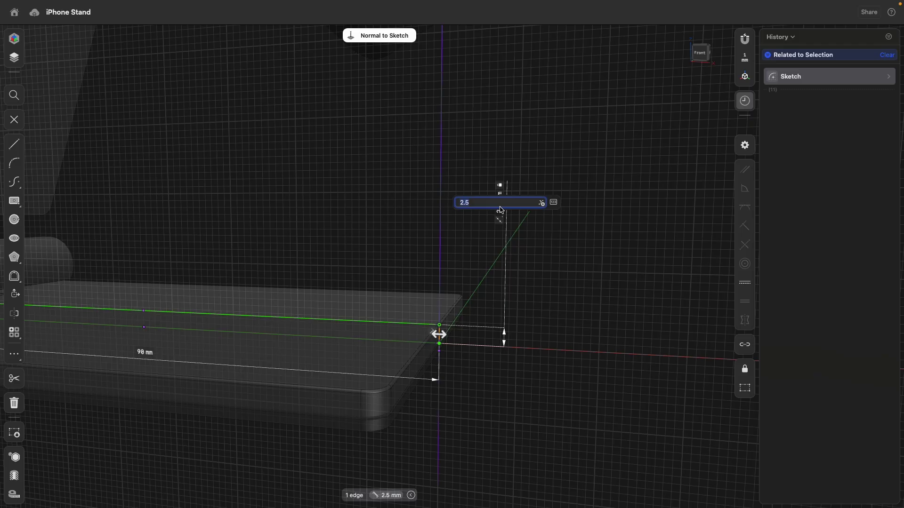
click(542, 204)
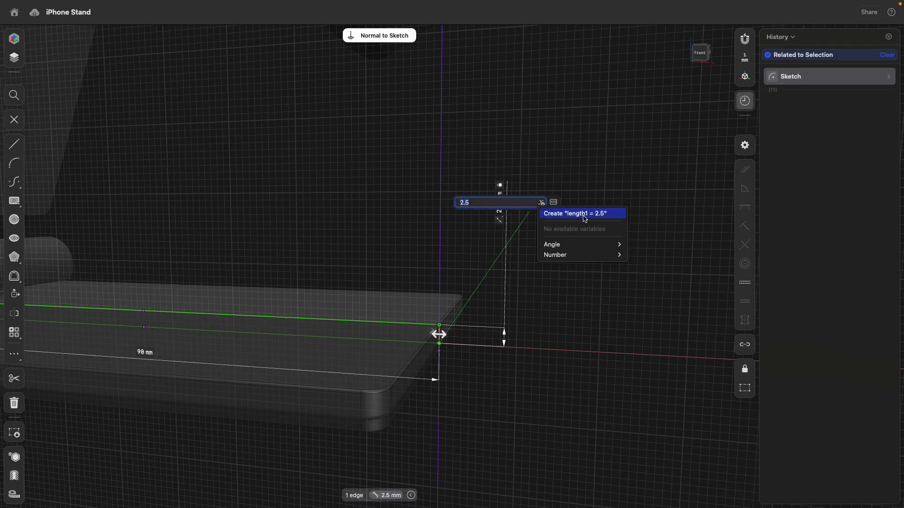
click(585, 215)
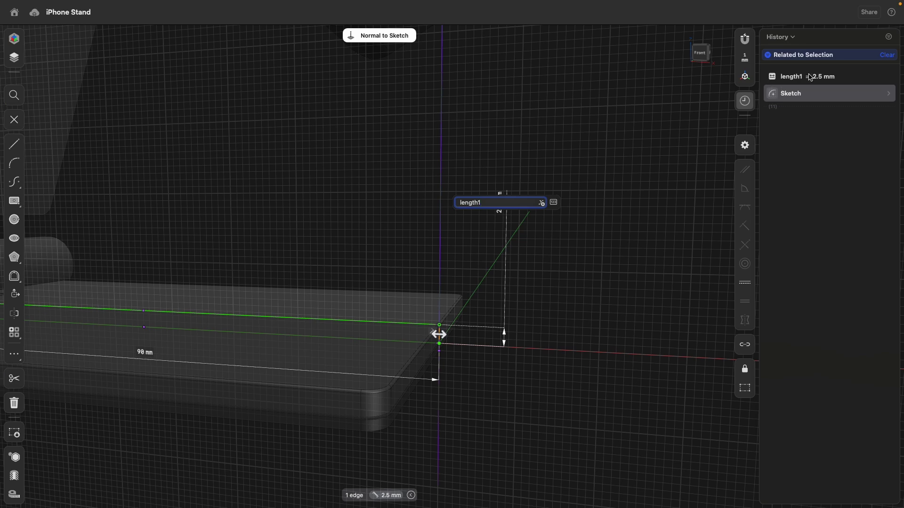
key(Return)
right_click(791, 77)
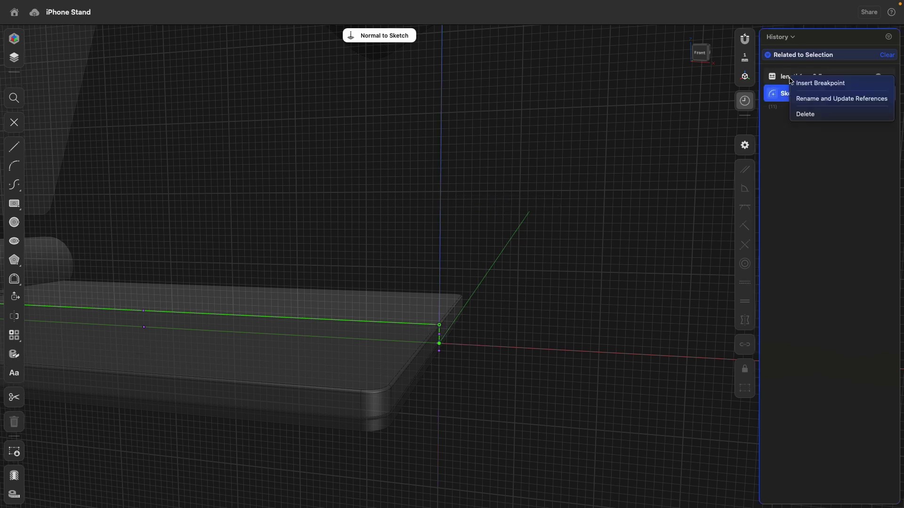
click(806, 99)
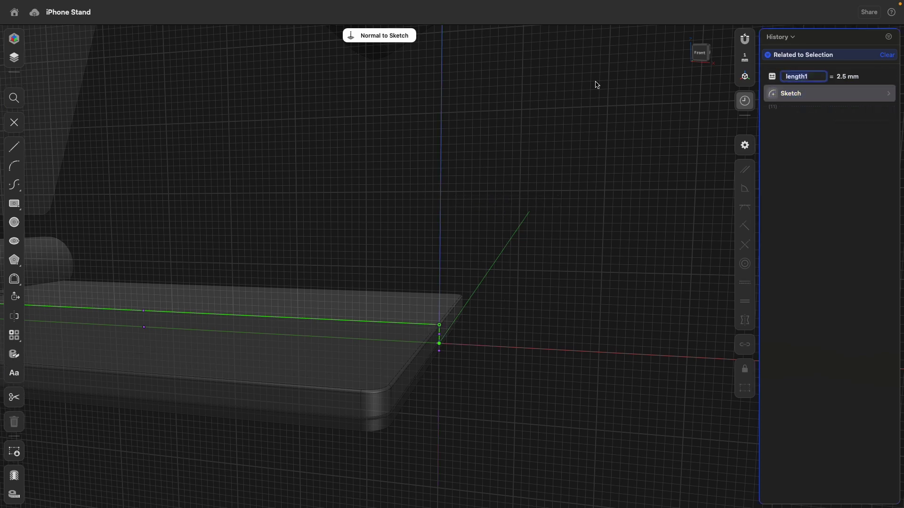
text(MT)
click(591, 164)
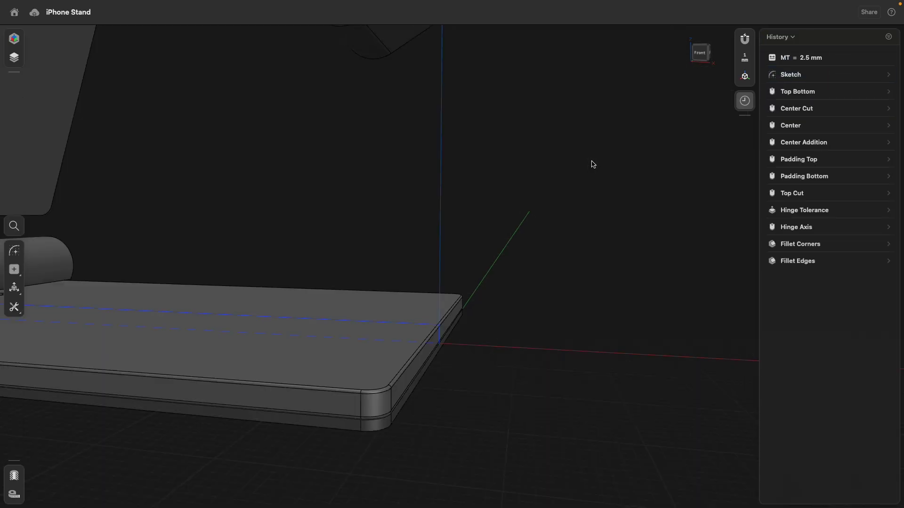
click(807, 58)
text(2)
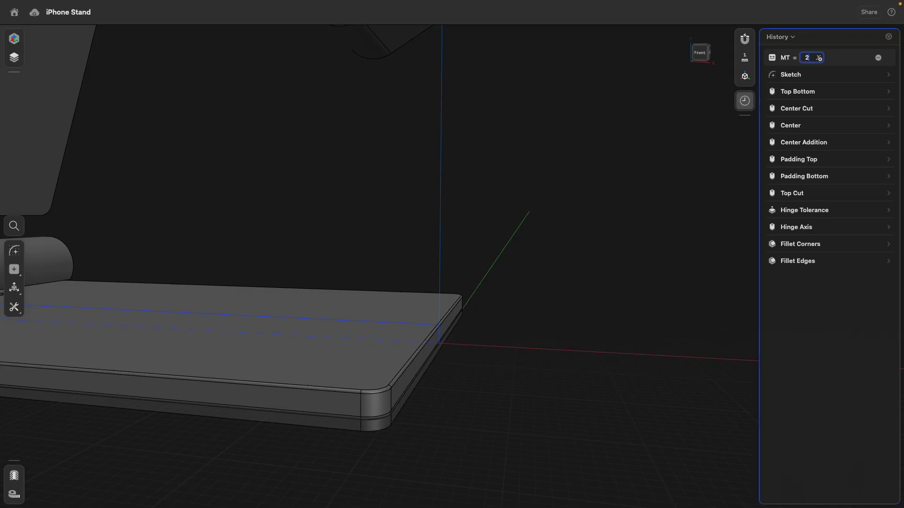
key(Return)
click(807, 57)
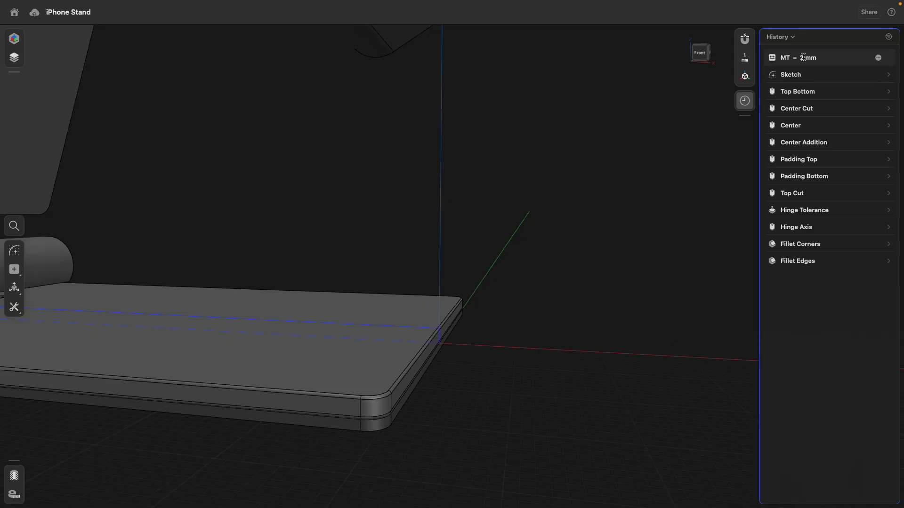
text(2.5)
key(Return)
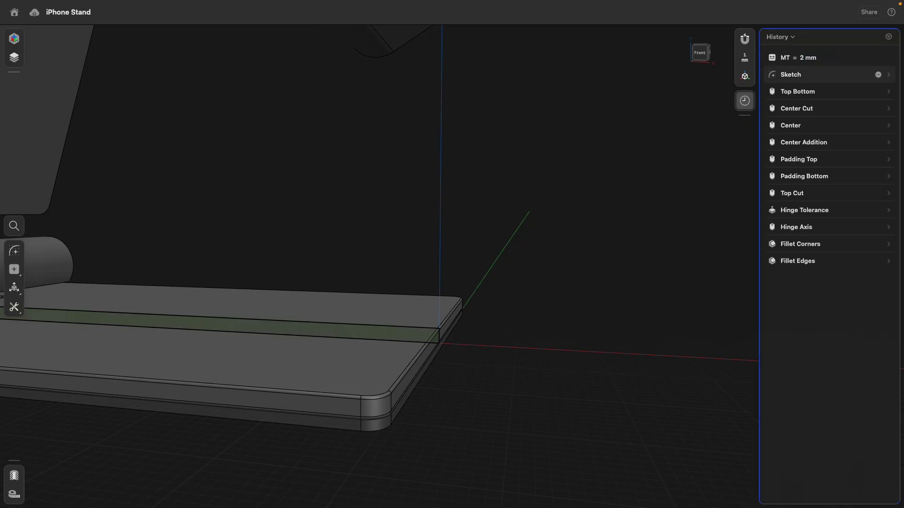
double_click(441, 335)
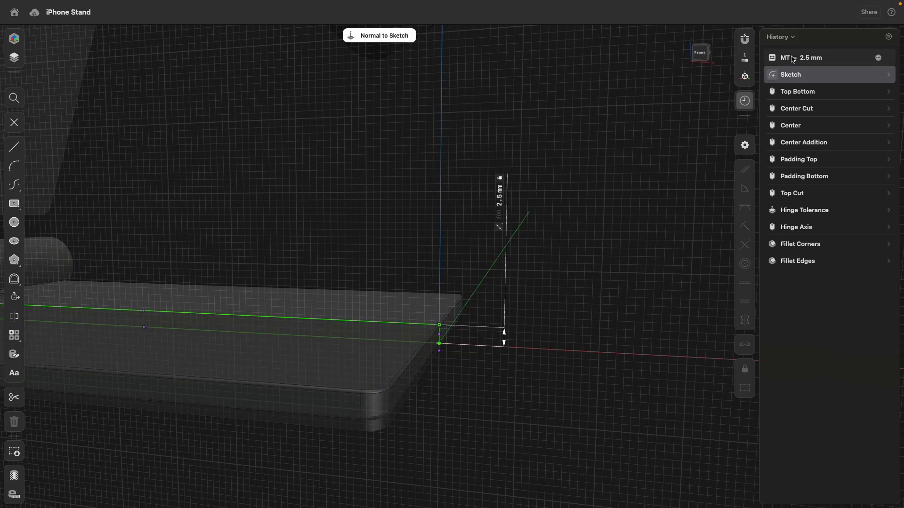
click(533, 425)
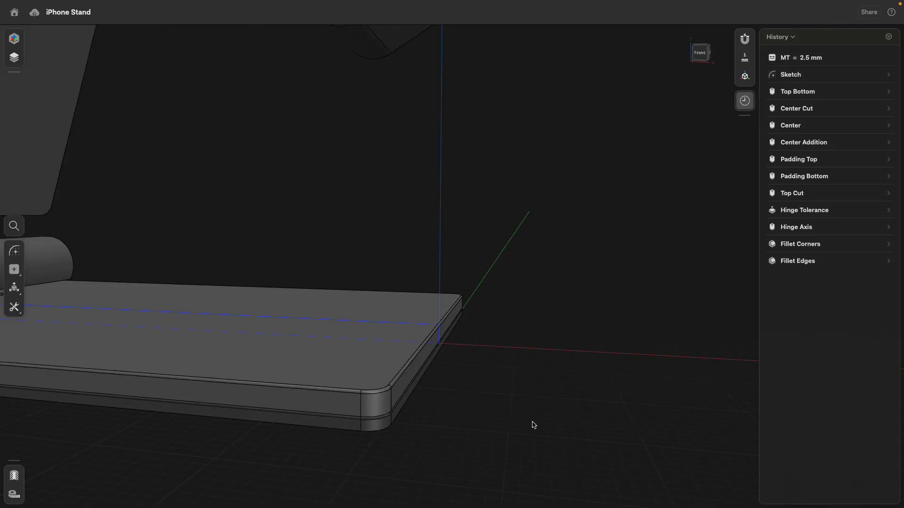
mouse_move(532, 425)
right_down()
mouse_move(524, 410)
mouse_move(577, 223)
mouse_move(577, 254)
right_up()
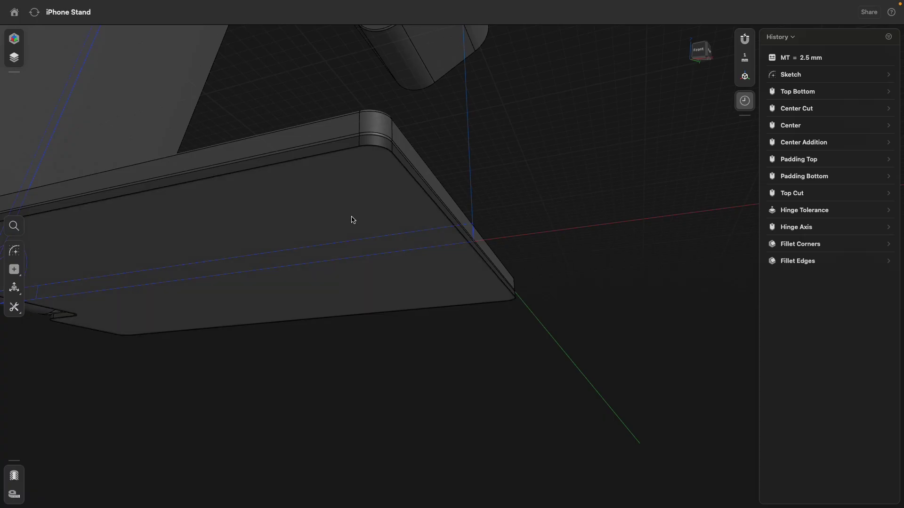
Select the stand's underside and enter MT*(1/10) as the Padding Bottom distance, giving 0.25 mm.
click(470, 280)
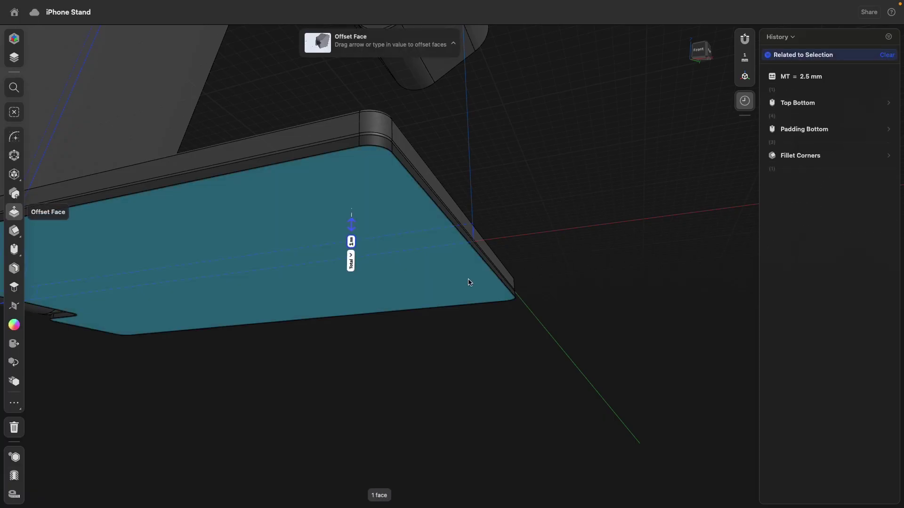
click(889, 130)
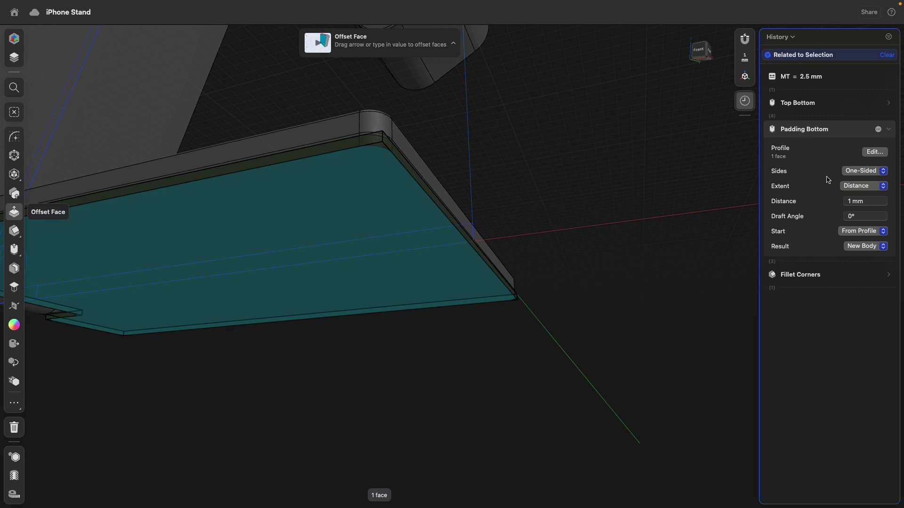
click(870, 202)
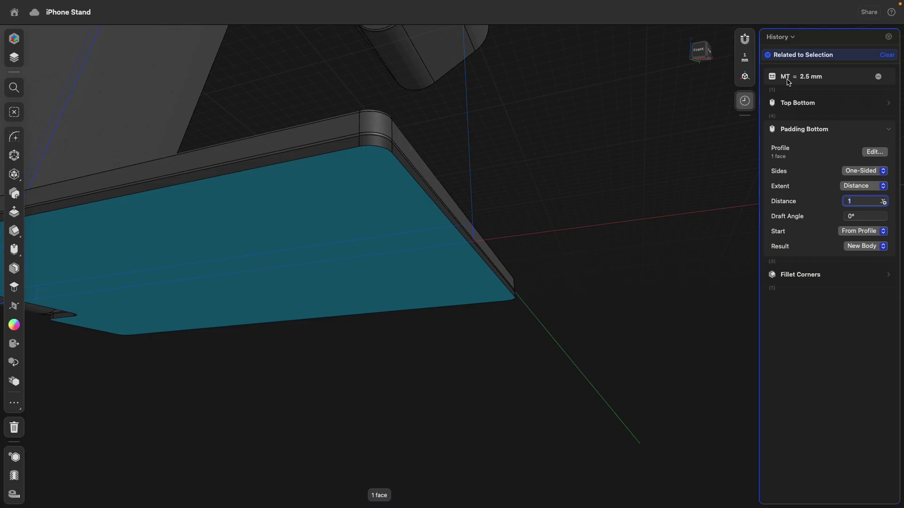
text(M)
text(10))
key(Return)
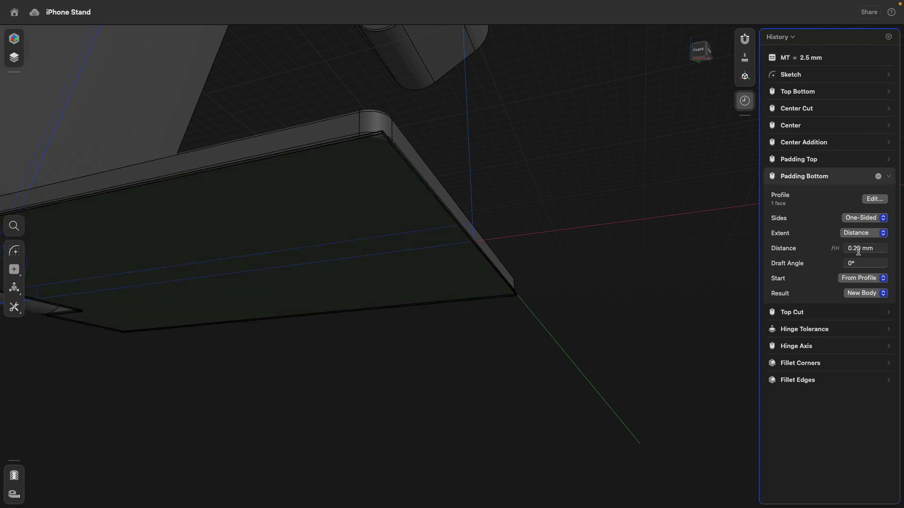
click(807, 58)
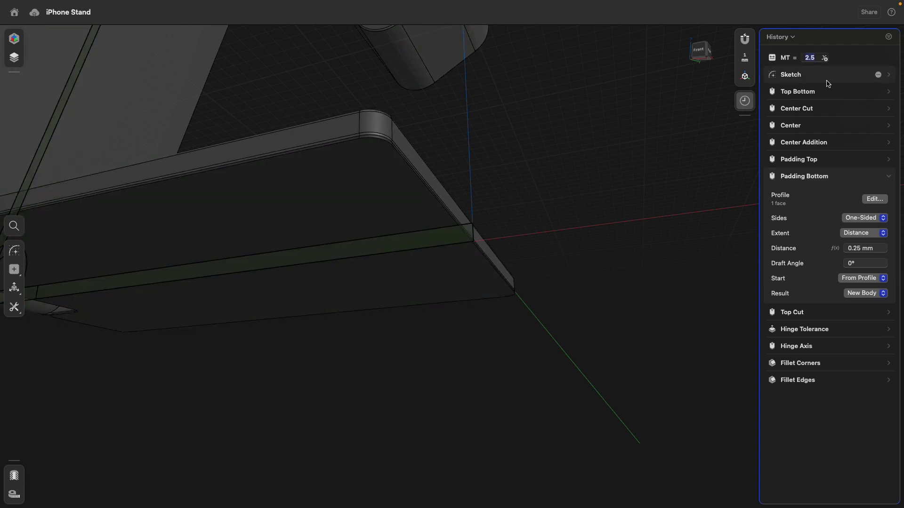
Set MT to 3 mm so Padding Bottom updates to 0.3 mm, then view the stand from above.
text(3)
key(Return)
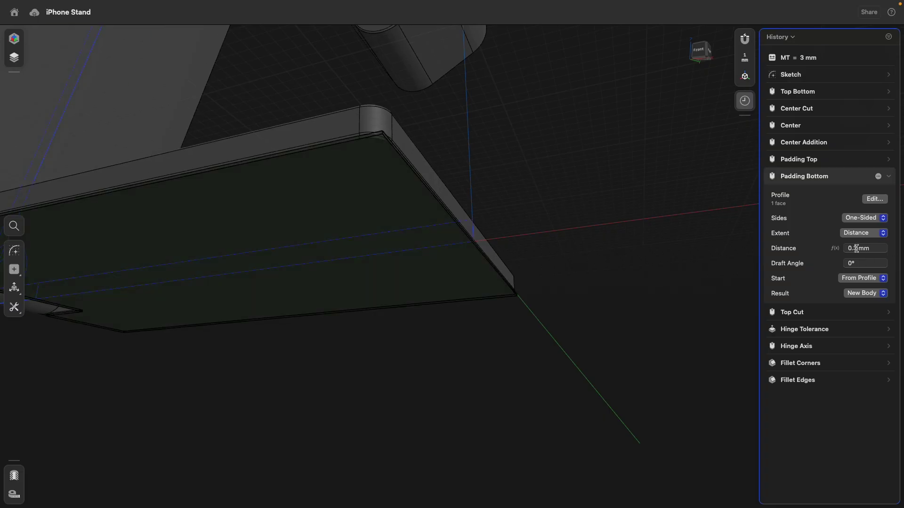
right_drag(589, 174, 578, 247)
Inspect the phone rest's U-shaped faces and the top plate face, then clear the selection.
scroll(375, 323, up, 5)
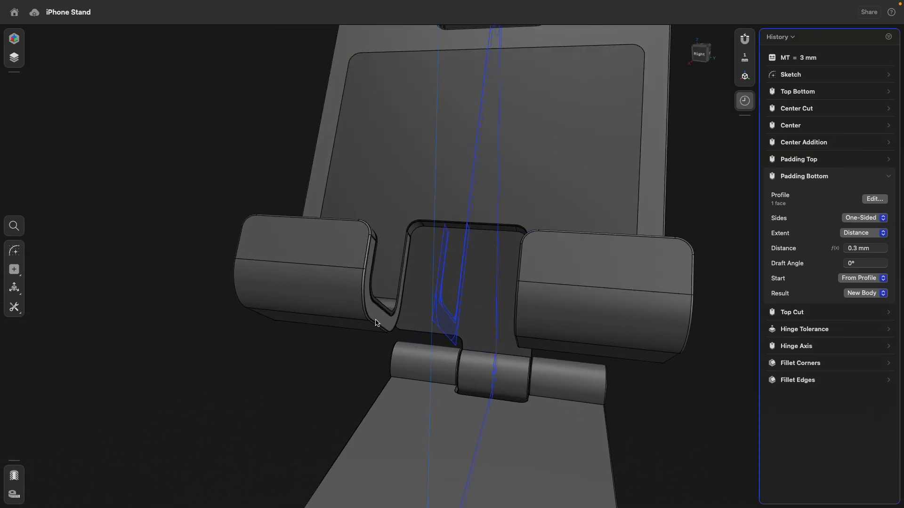
right_drag(375, 320, 352, 355)
click(358, 321)
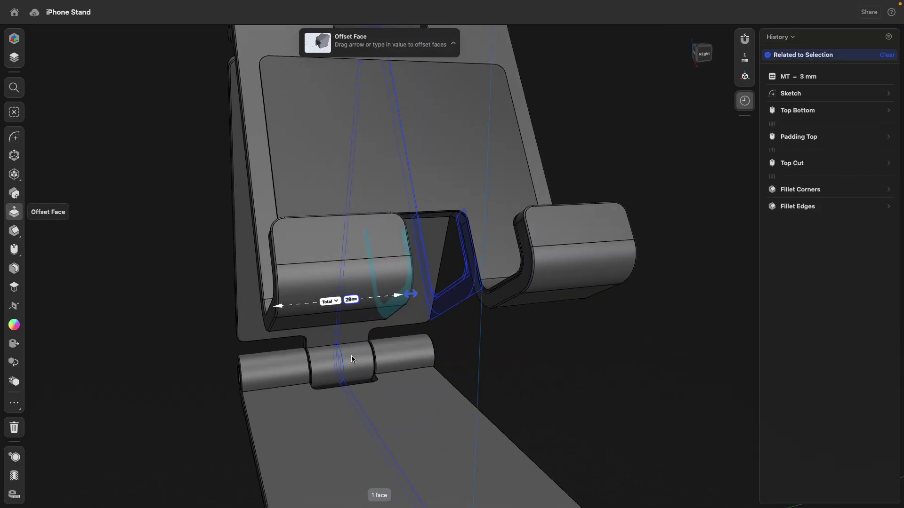
click(501, 299)
key(Escape)
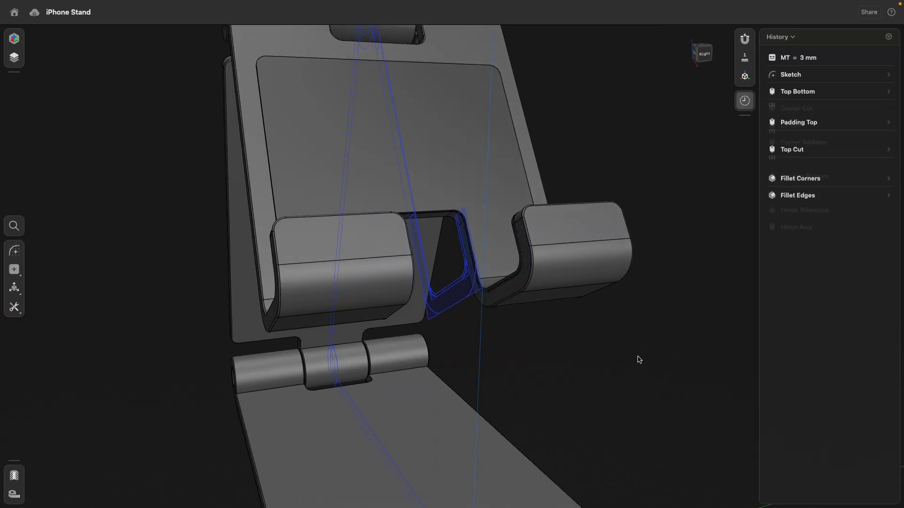
scroll(637, 358, down, 5)
click(519, 140)
key(Escape)
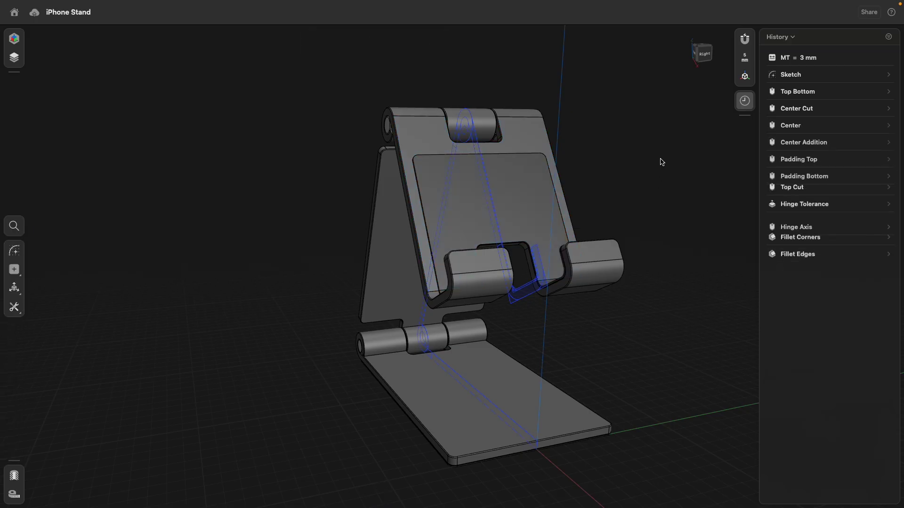
right_drag(659, 160, 607, 186)
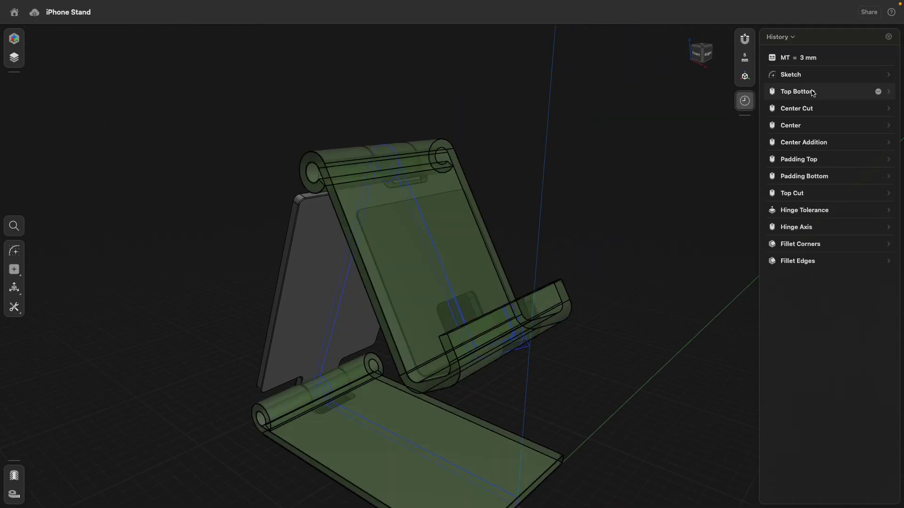
Expand the Top Bottom extrude to show its 30 mm distance, then finish editing.
click(813, 93)
click(889, 93)
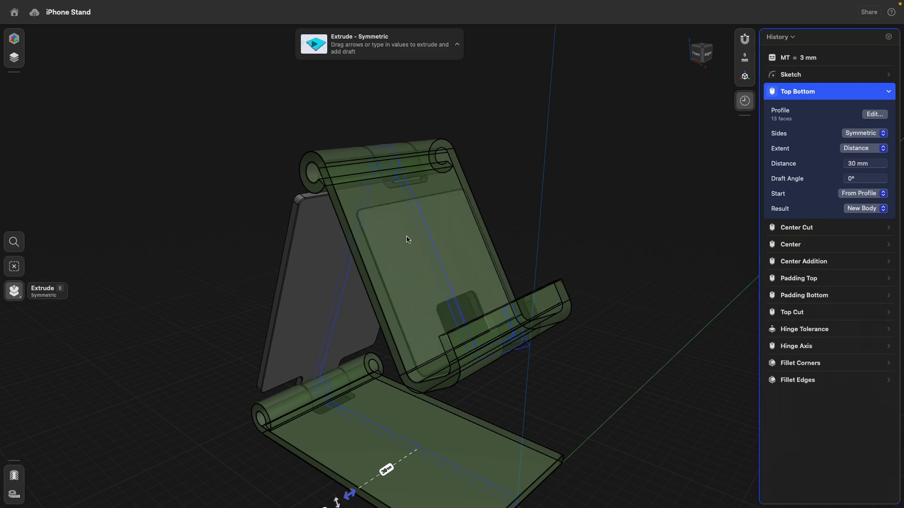
click(199, 248)
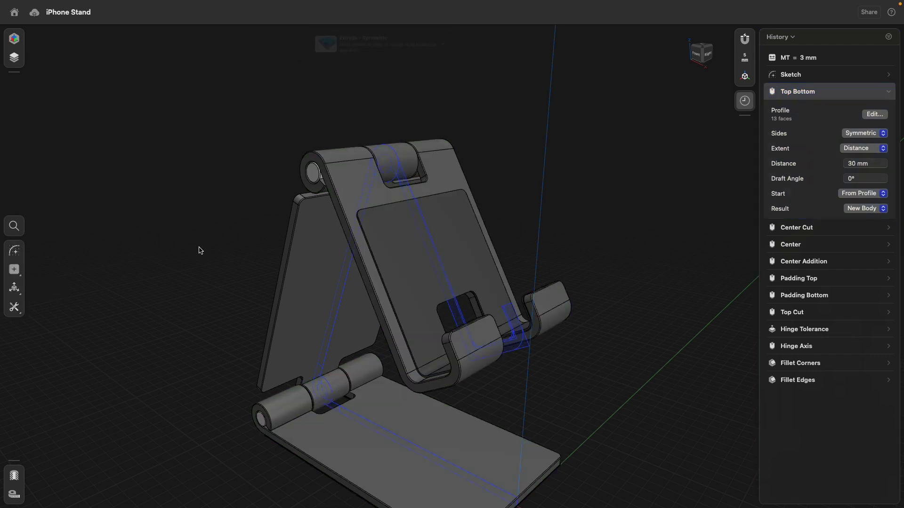
click(14, 269)
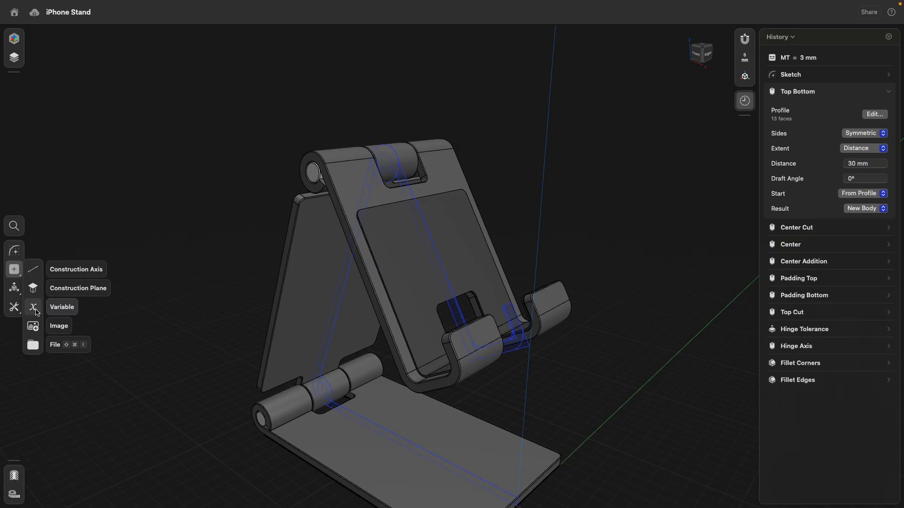
Create a new length variable WH with a value of 30 mm.
click(38, 312)
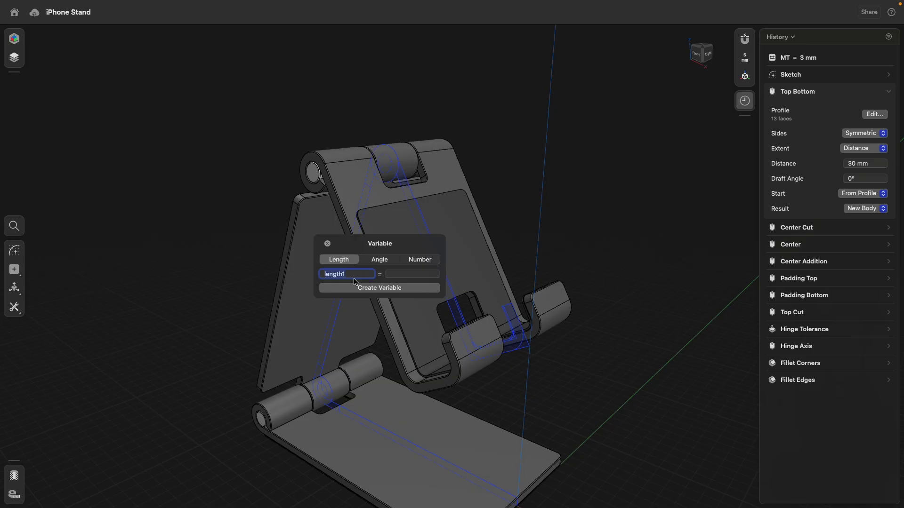
text(WH)
key(Tab)
text(30)
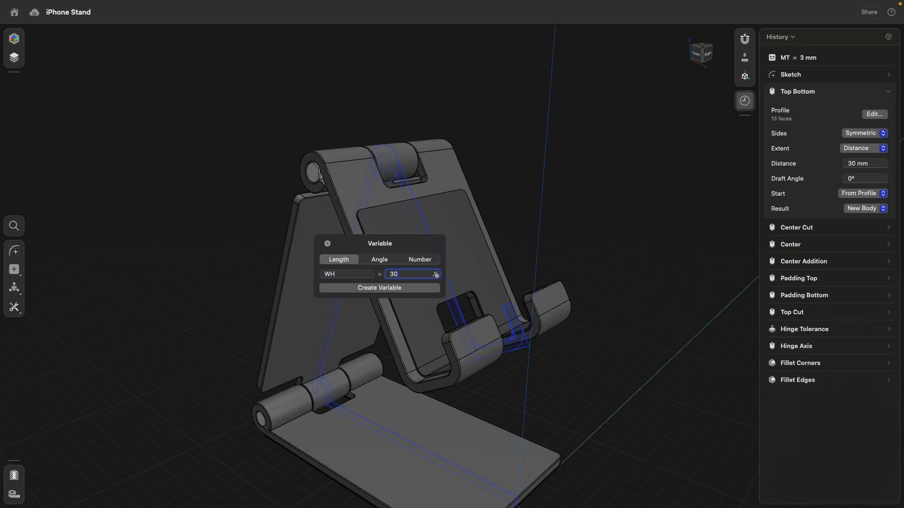
key(Return)
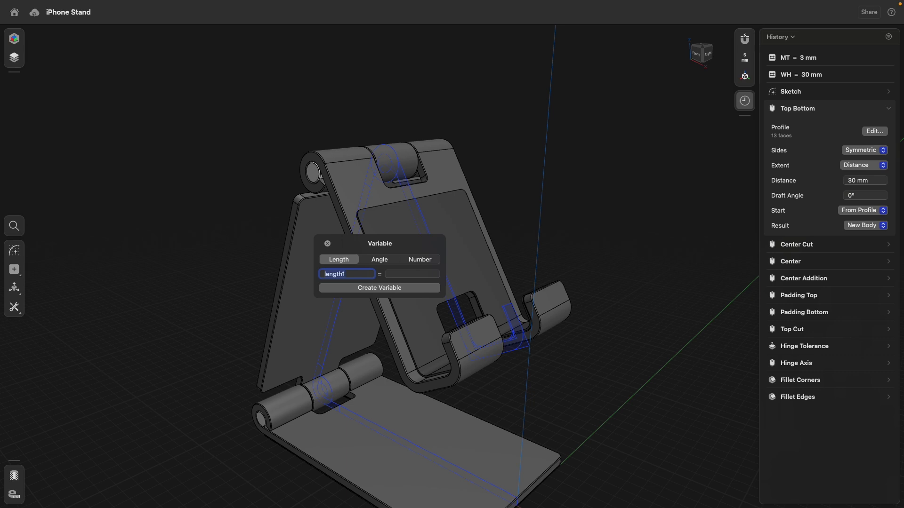
Create variable W = WH*2, evaluating to 60 mm, and close the dialog.
text(W)
key(Tab)
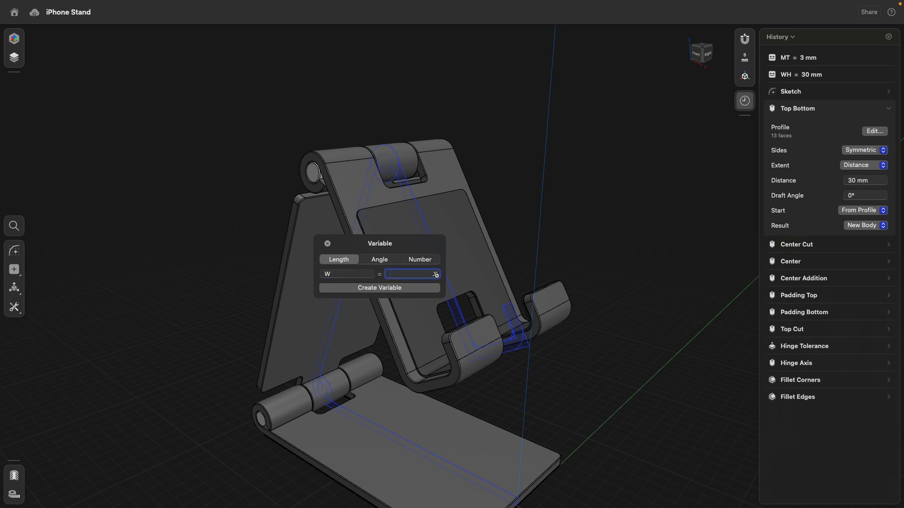
click(437, 277)
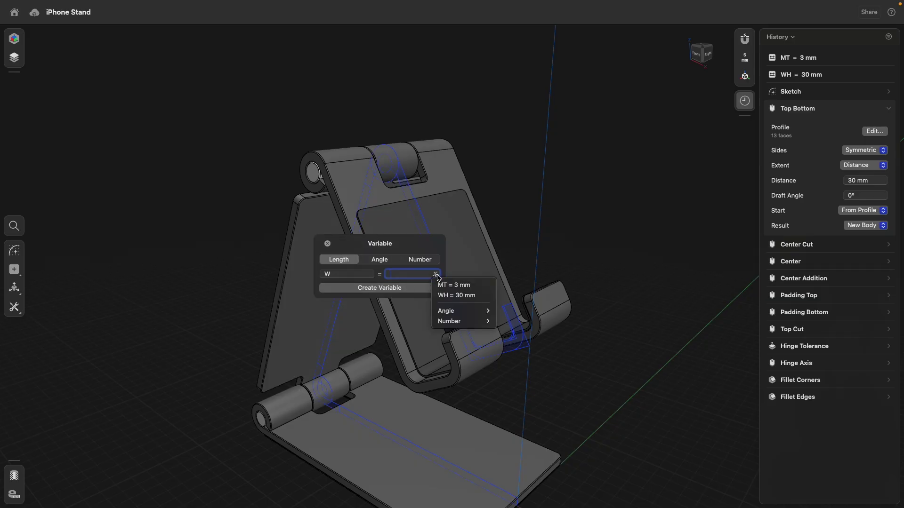
click(454, 295)
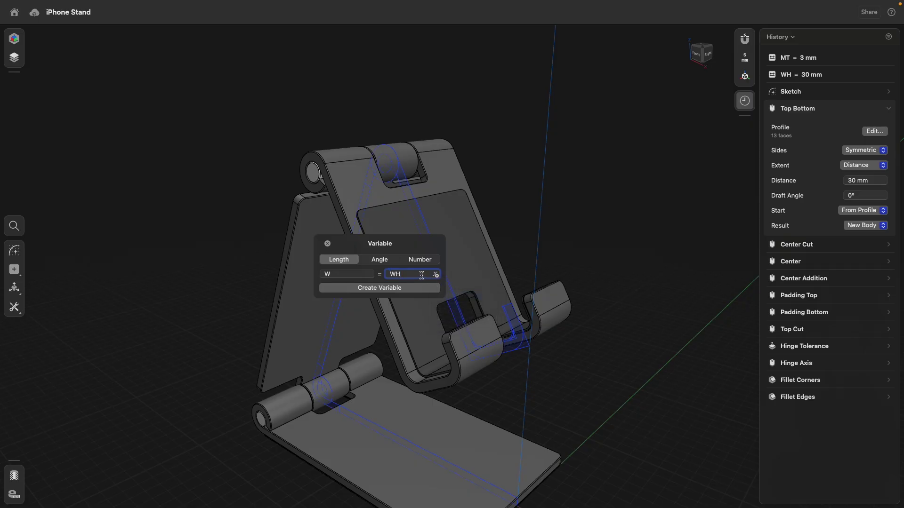
text(*2)
key(Return)
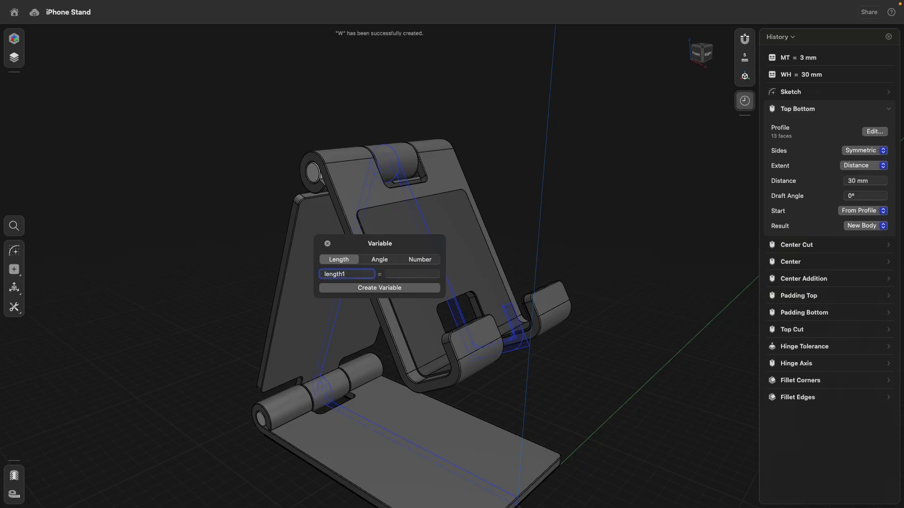
click(328, 244)
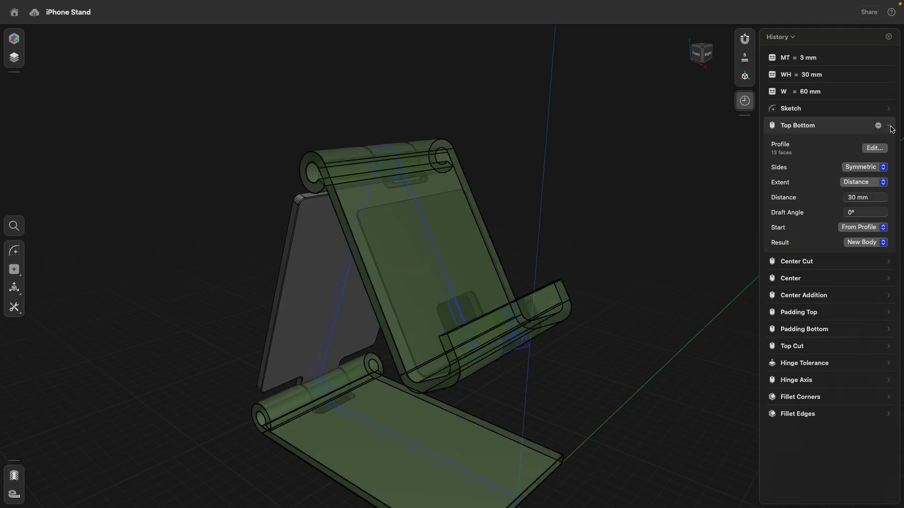
Replace the Top Bottom distance's fixed 30 mm with the WH variable and collapse the feature.
click(883, 198)
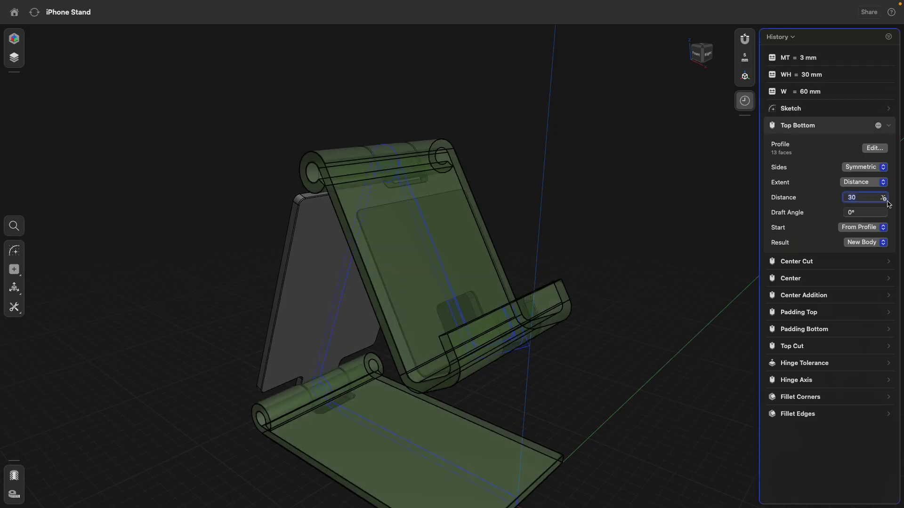
click(883, 198)
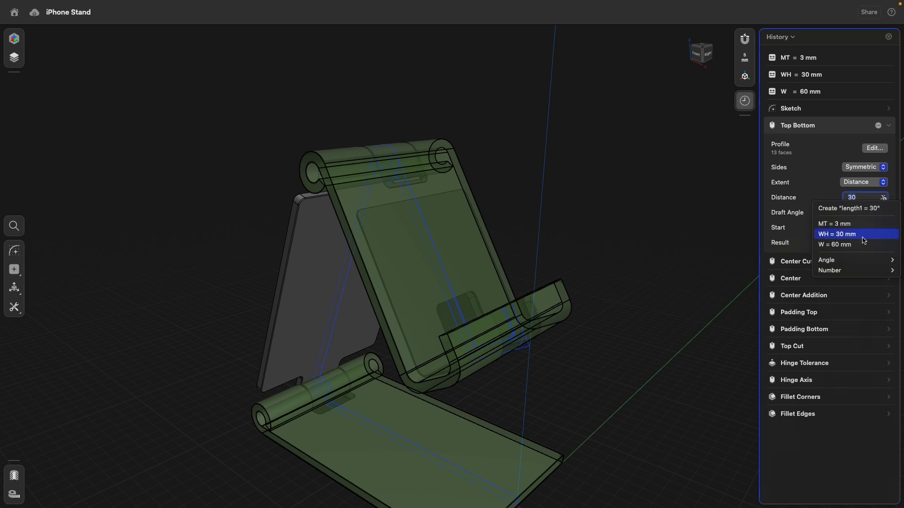
click(833, 234)
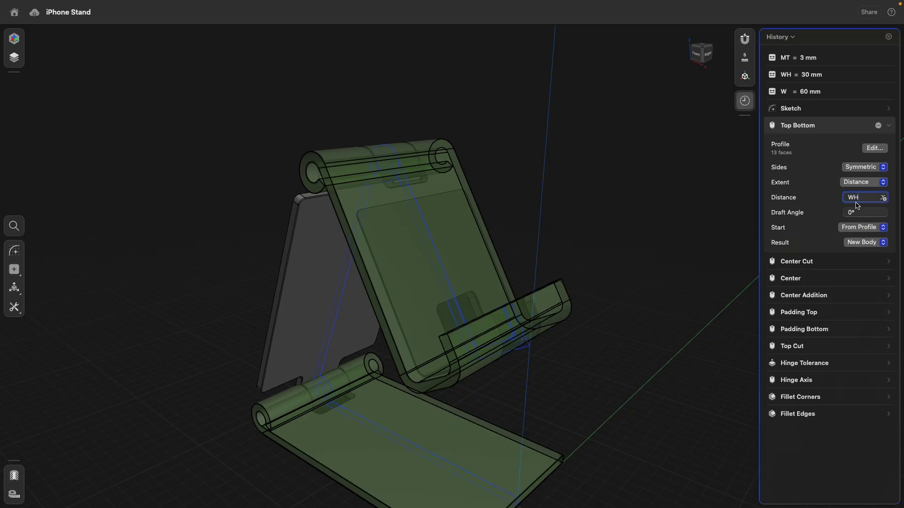
click(890, 127)
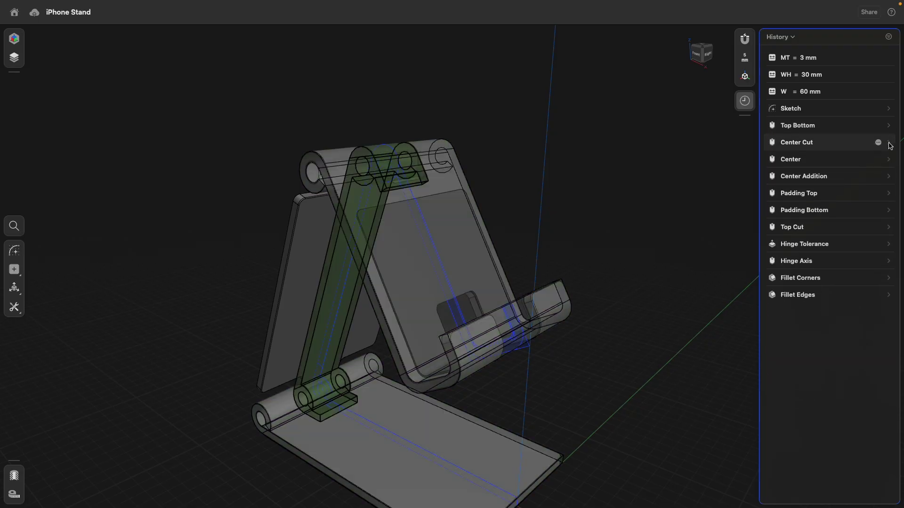
Expand Center Cut and type (W*(1/3))/2 as its distance, evaluating to 10 mm.
click(889, 143)
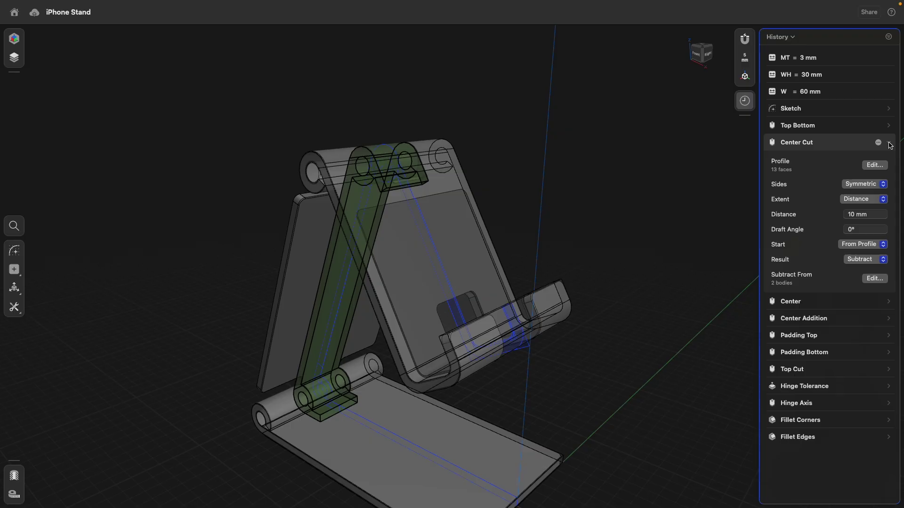
click(870, 215)
click(884, 215)
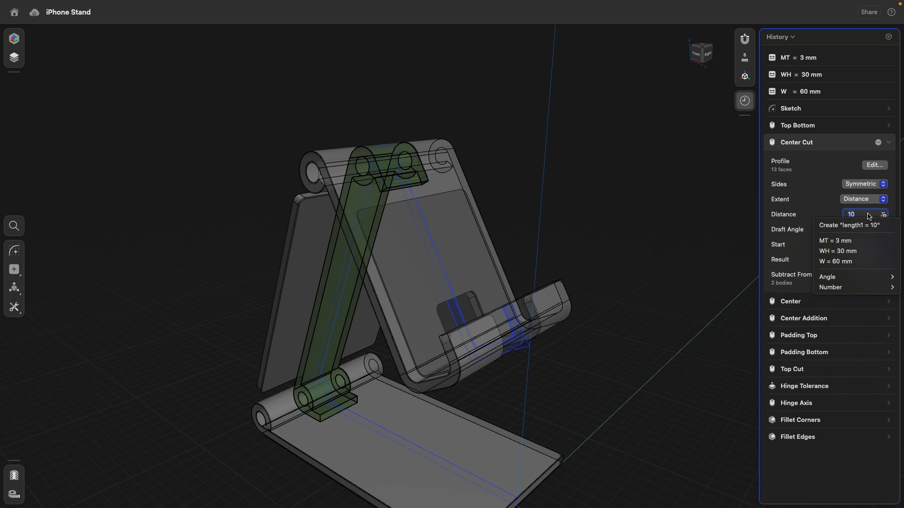
key(Down)
key(Down)
key(Down)
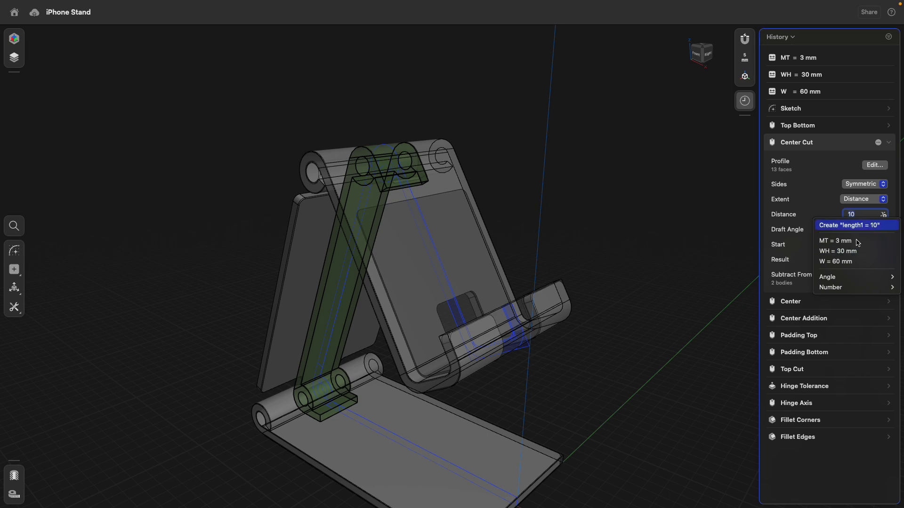
key(Escape)
text(W*()
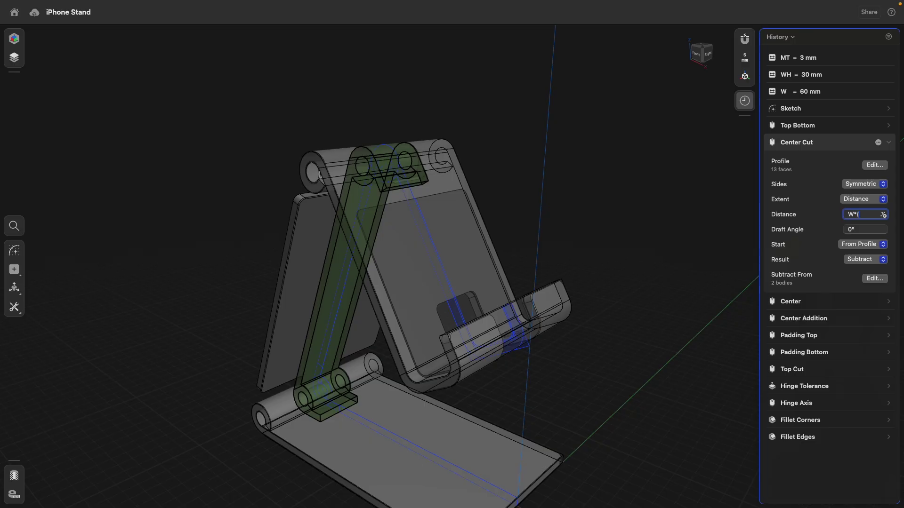
text(1/3)
key(Home)
text(()
key(End)
text(/2)
key(Return)
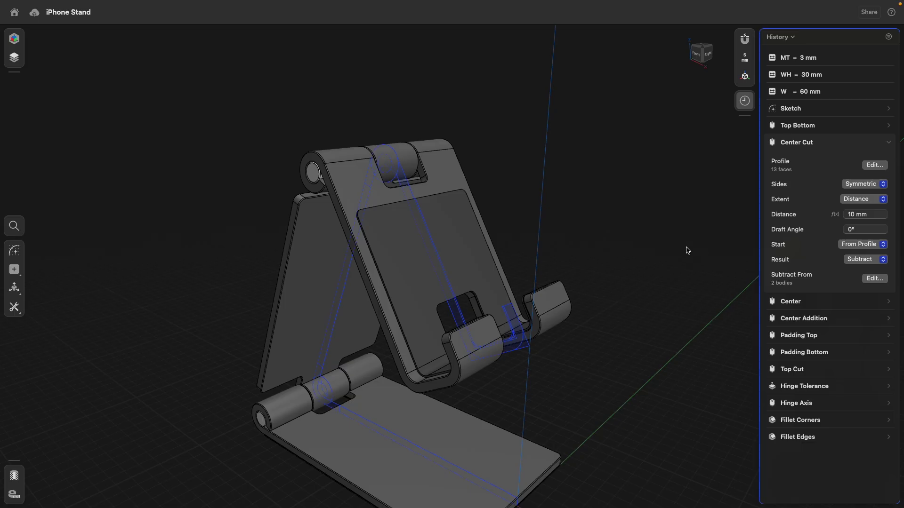
right_drag(673, 226, 631, 231)
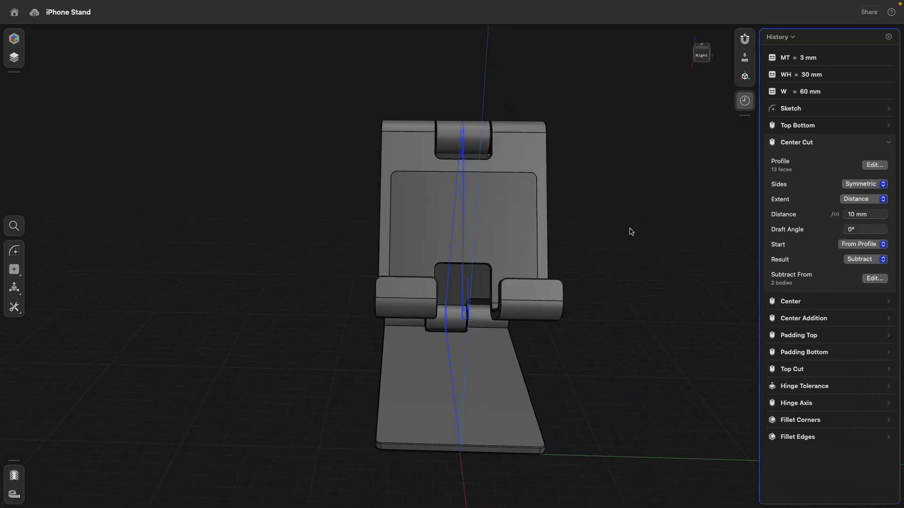
Change WH to 40 mm, making W 80 mm and Center Cut 13.3333 mm, then check the upper plate.
click(803, 75)
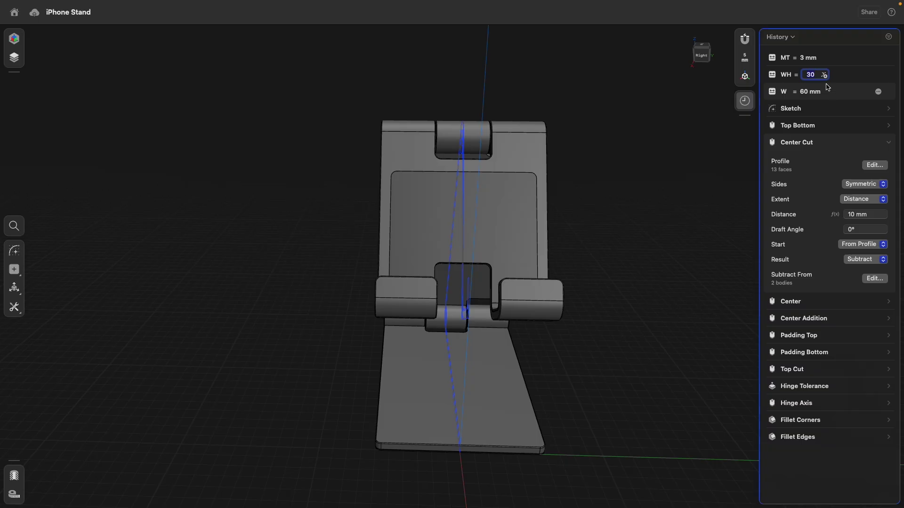
text(40)
key(Return)
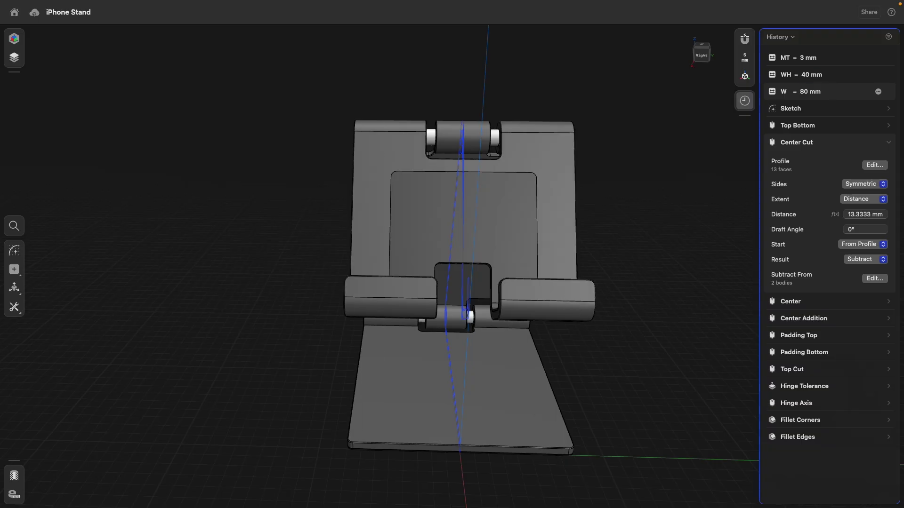
click(393, 126)
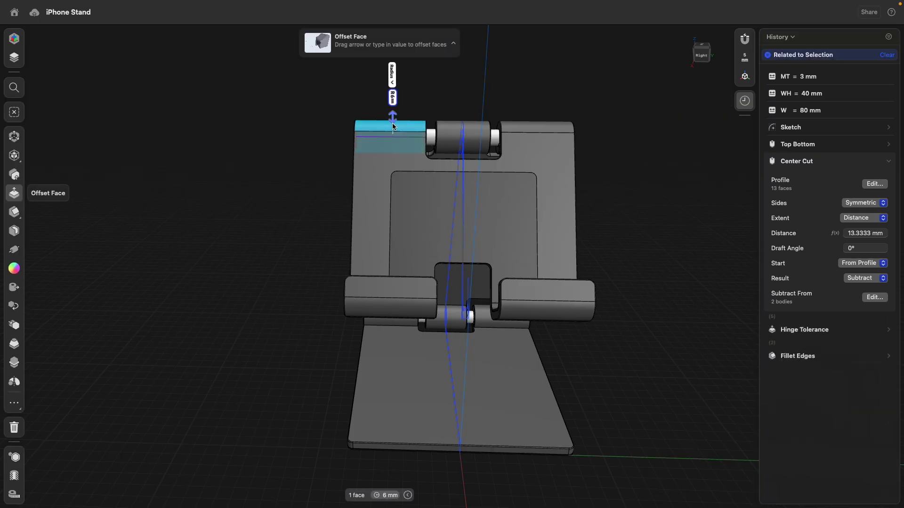
click(380, 131)
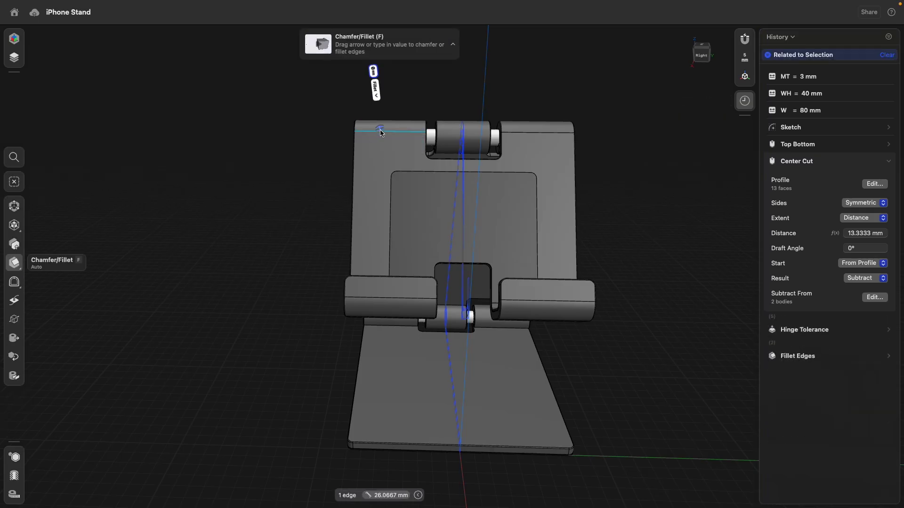
click(521, 132)
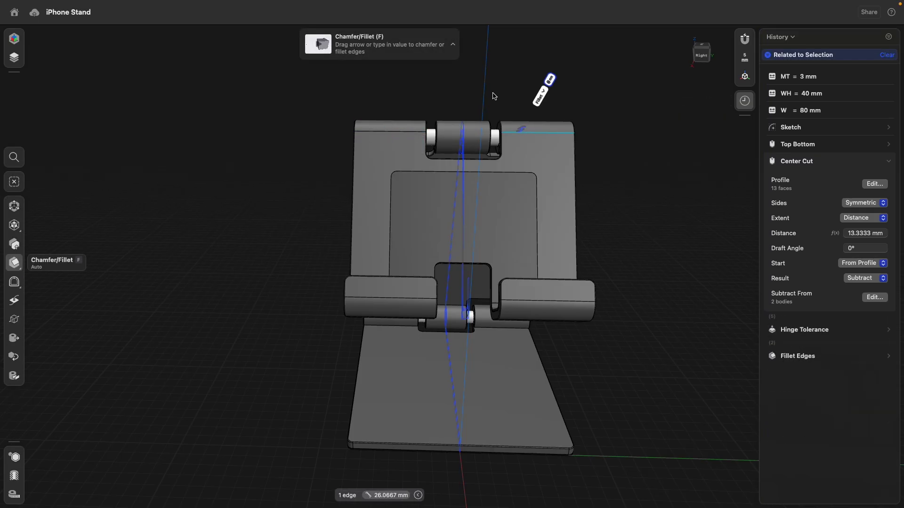
click(493, 96)
scroll(495, 108, up, 5)
right_drag(494, 115, 339, 108)
click(520, 132)
click(329, 96)
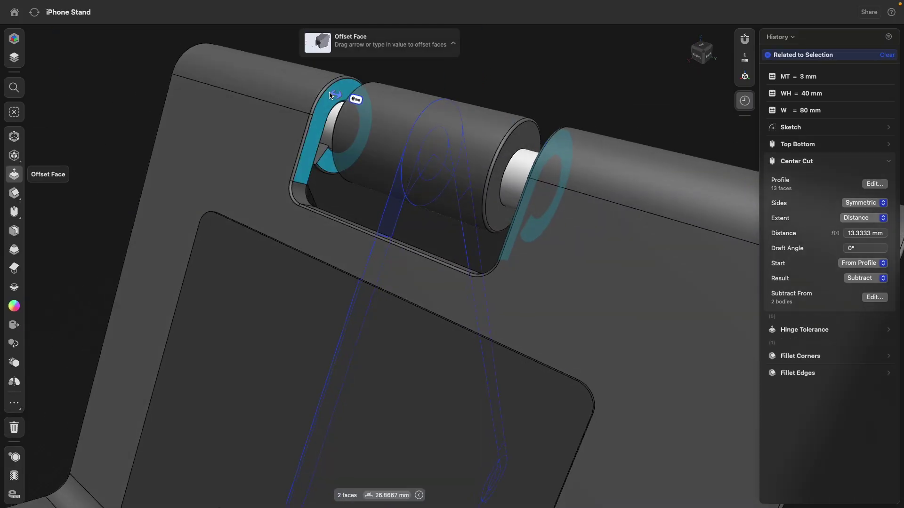
scroll(329, 99, down, 8)
click(195, 182)
right_drag(195, 182, 230, 185)
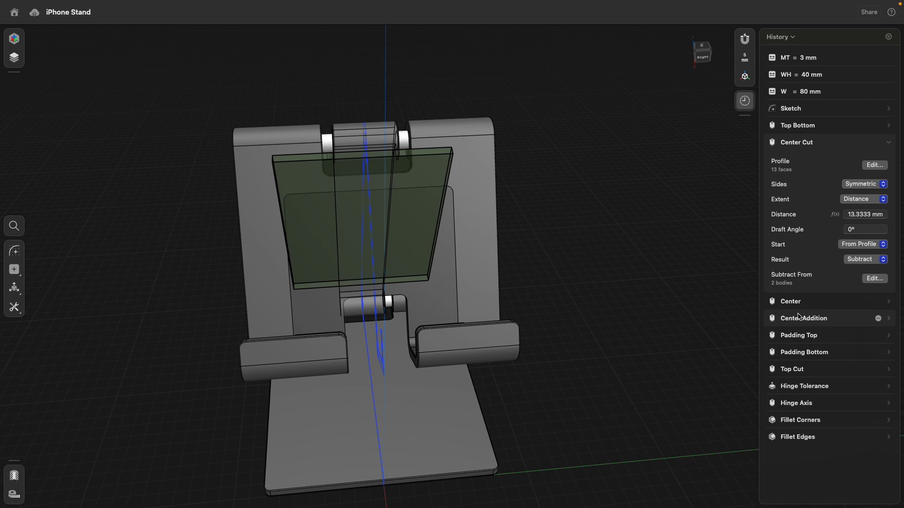
Expand Center and replace its distance with (W*(1/3))/2, giving 13.3333 mm.
click(889, 303)
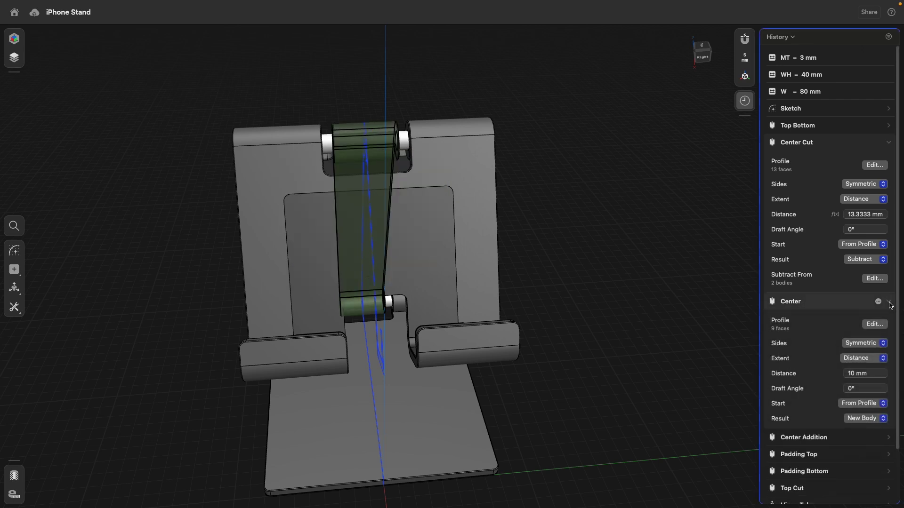
click(871, 374)
key(BackSpace)
key(BackSpace)
text(W*(1/3)
key(Home)
text(()
key(End)
text(/2)
key(Return)
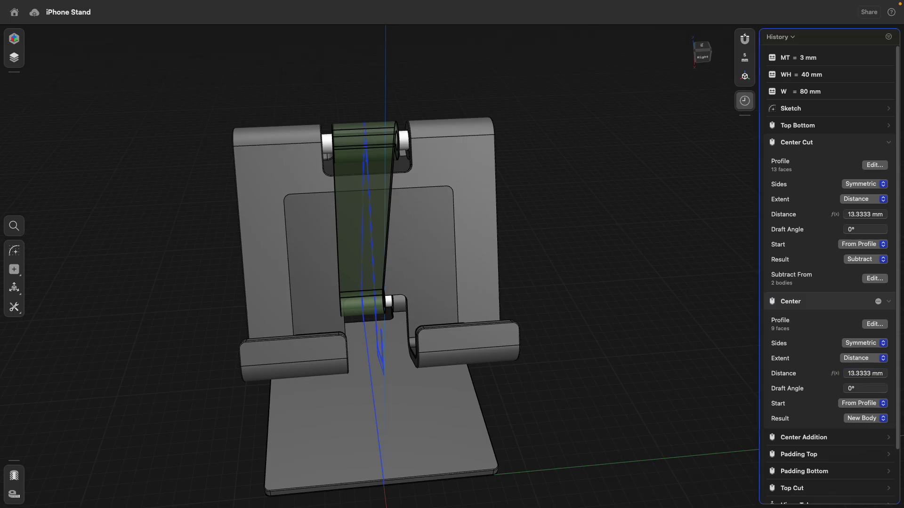
click(810, 74)
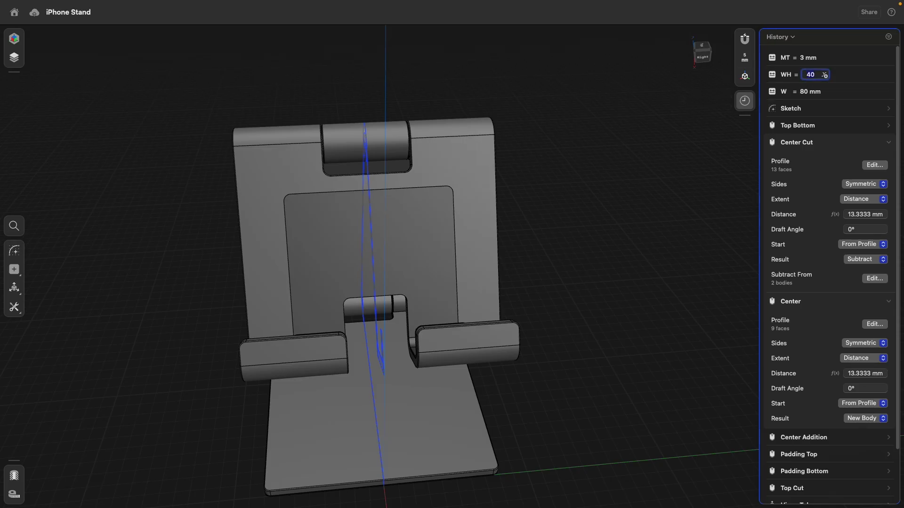
Restore WH to 30 mm so W returns to 60 mm and the stand narrows.
text(30)
key(Return)
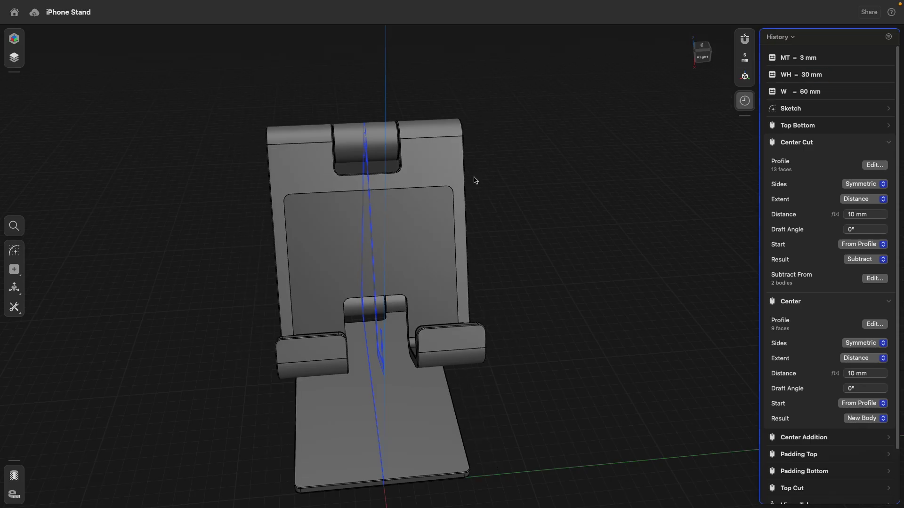
middle_drag(474, 178, 569, 137)
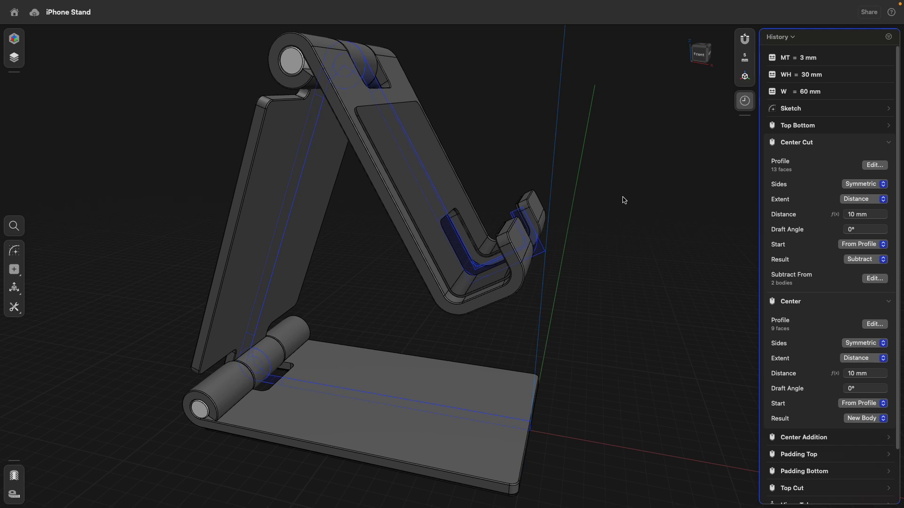
Collapse the Center Cut and Center parameters and expand Top Cut's parameters instead.
click(888, 142)
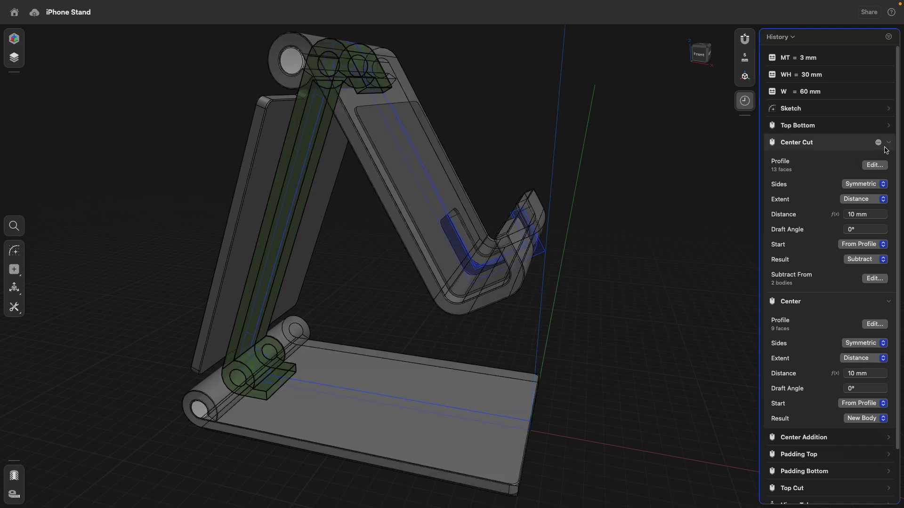
click(888, 160)
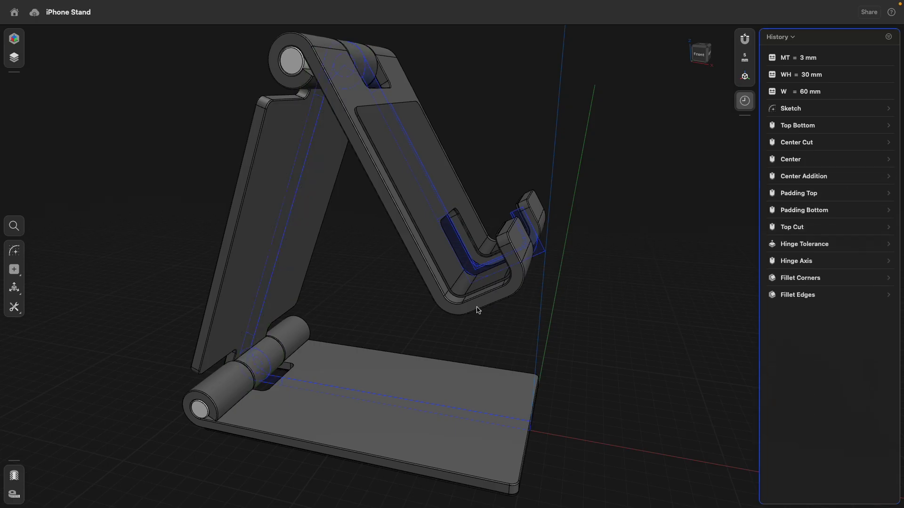
scroll(471, 253, left, 10)
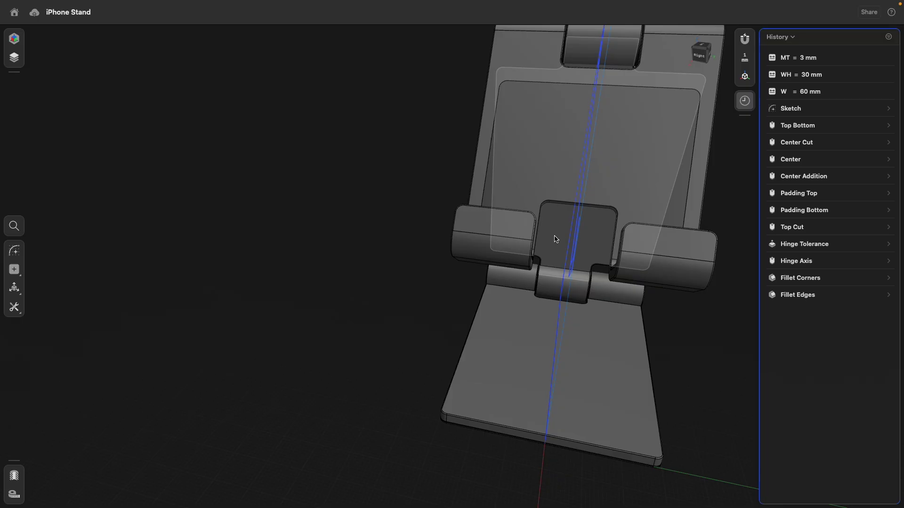
right_drag(349, 285, 547, 285)
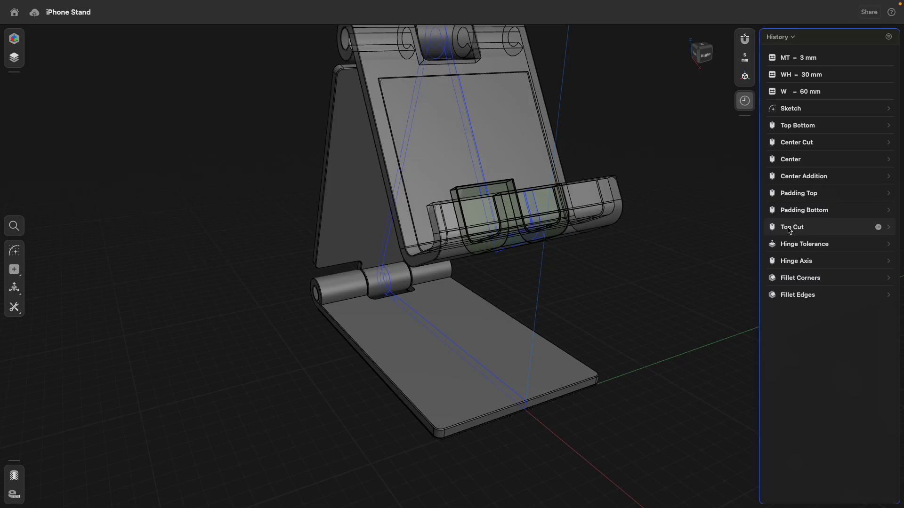
click(889, 228)
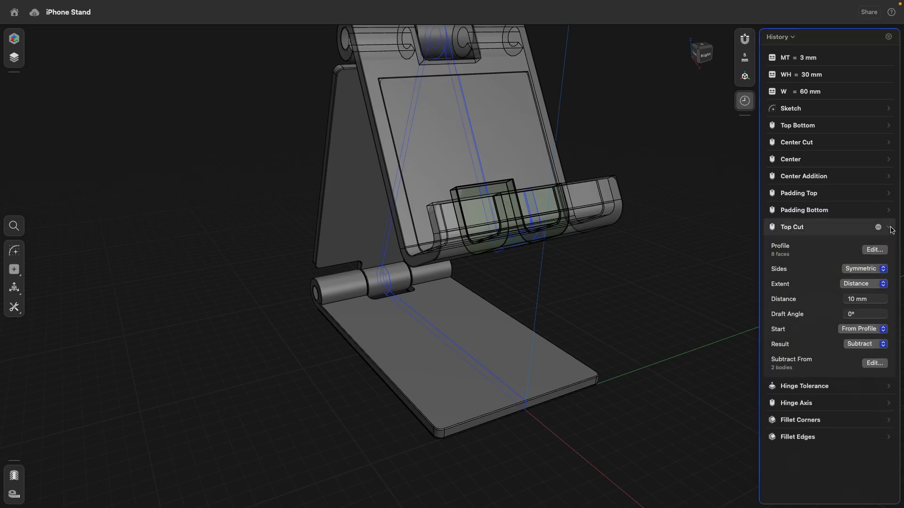
Set the Top Cut distance to the expression (W*(1/2))/2, giving 15 mm.
click(874, 301)
text(W*(1/2)
key(super+Left)
text(()
key(super+Right)
text())
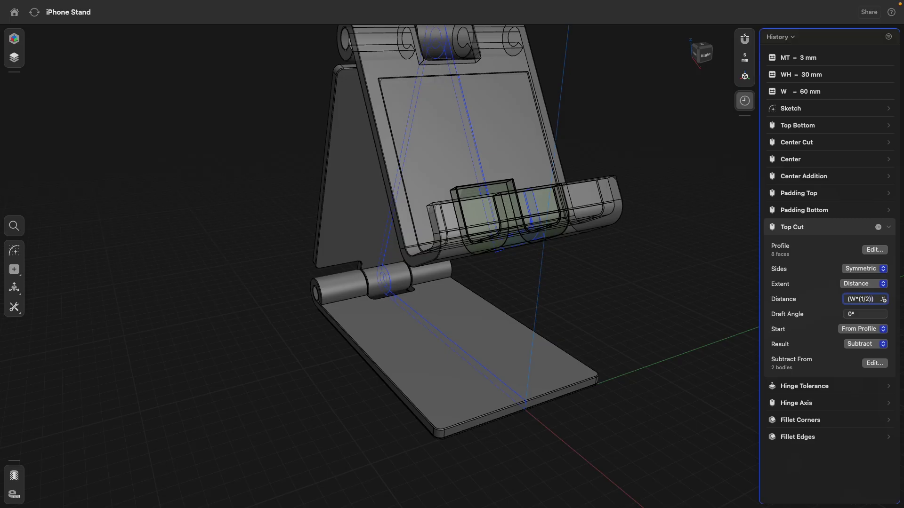
text(/2)
key(super+Left)
text())
key(Return)
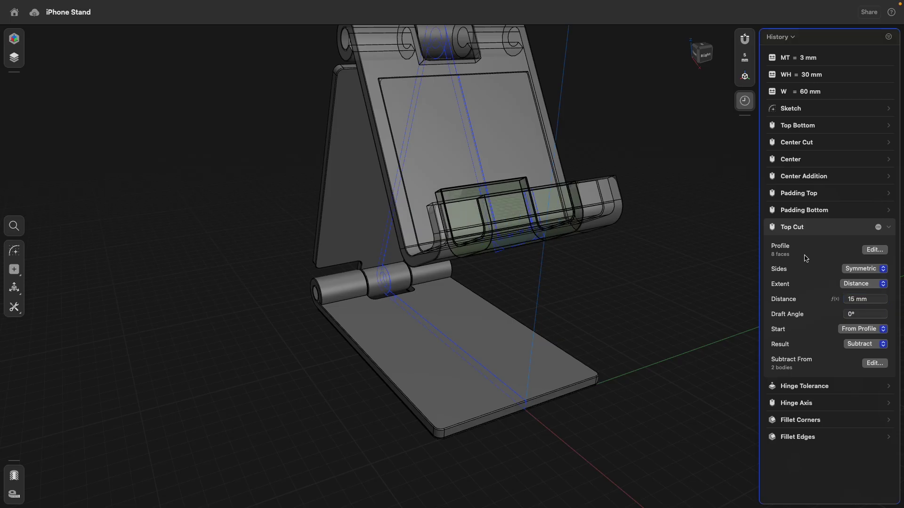
right_drag(630, 260, 524, 244)
scroll(524, 244, up, 3)
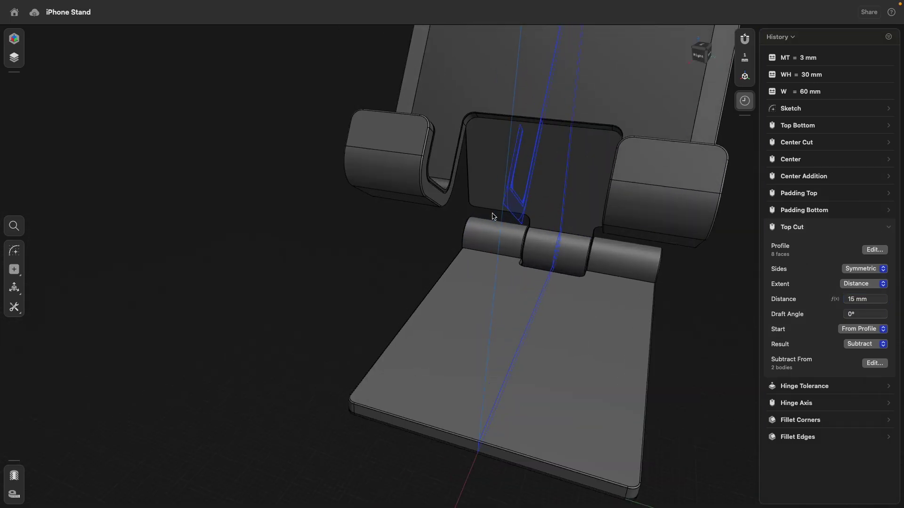
click(442, 189)
right_drag(396, 229, 455, 225)
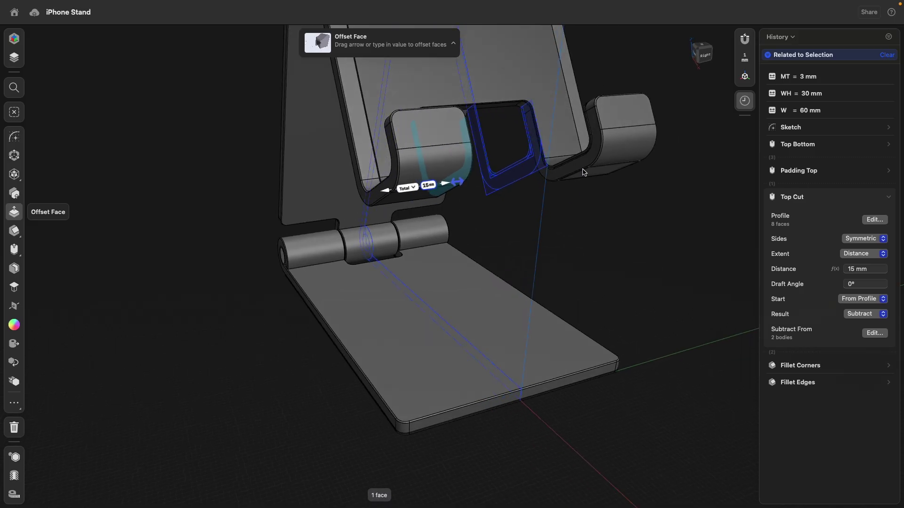
click(578, 168)
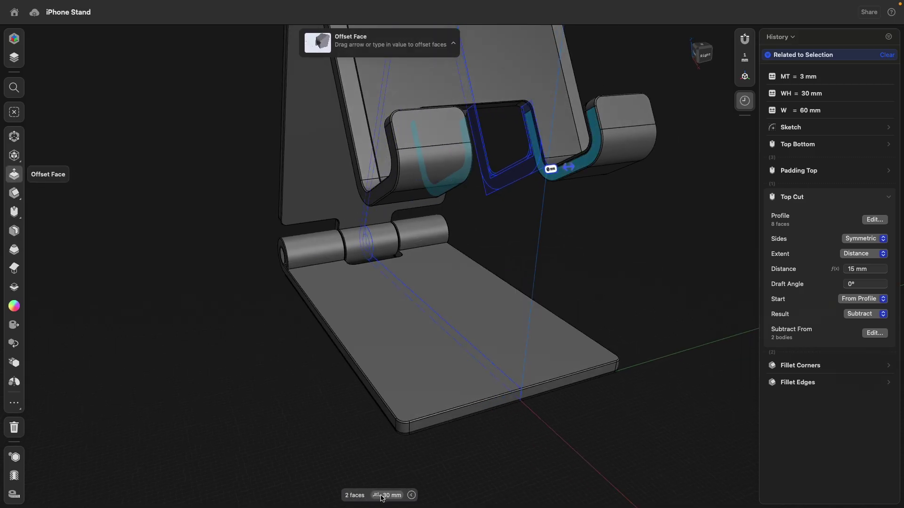
right_drag(591, 247, 601, 174)
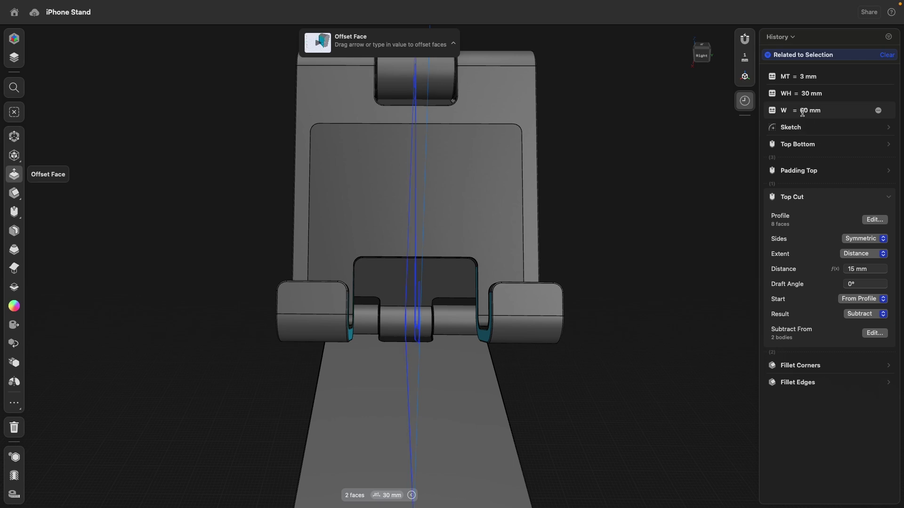
scroll(633, 195, down, 3)
right_drag(623, 204, 585, 204)
key(Escape)
scroll(585, 205, up, 2)
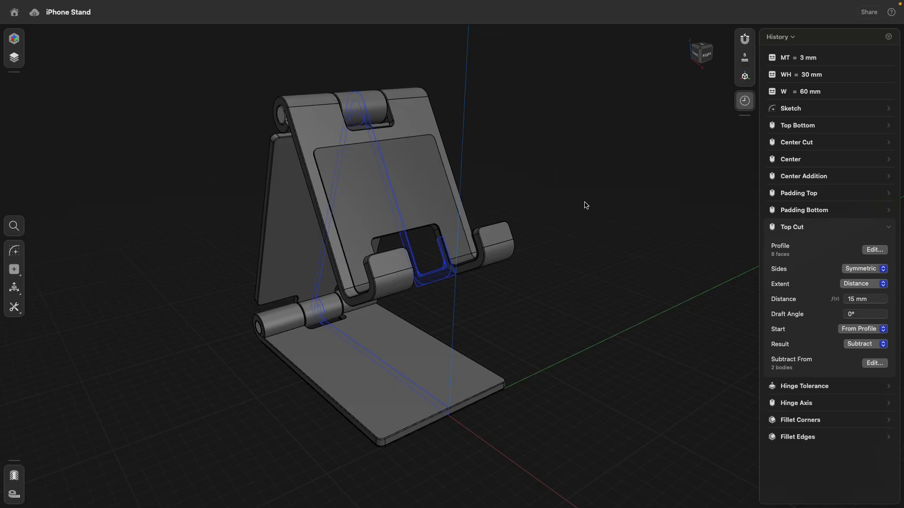
click(698, 57)
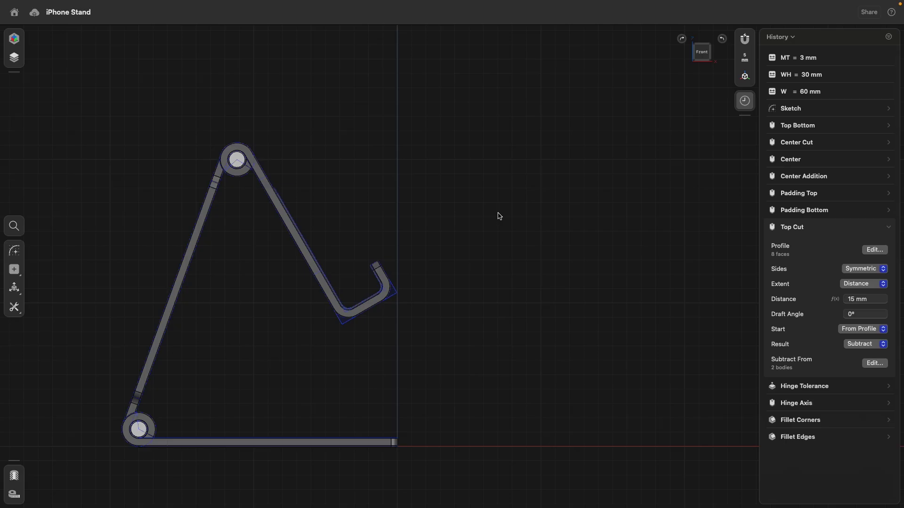
Sketch a 50 mm vertical line right of the stand and select its length dimension.
click(19, 255)
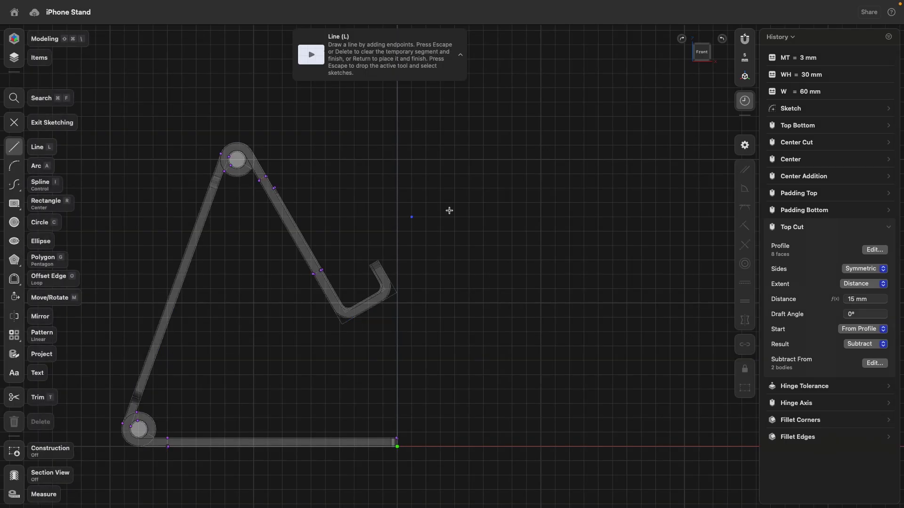
click(454, 160)
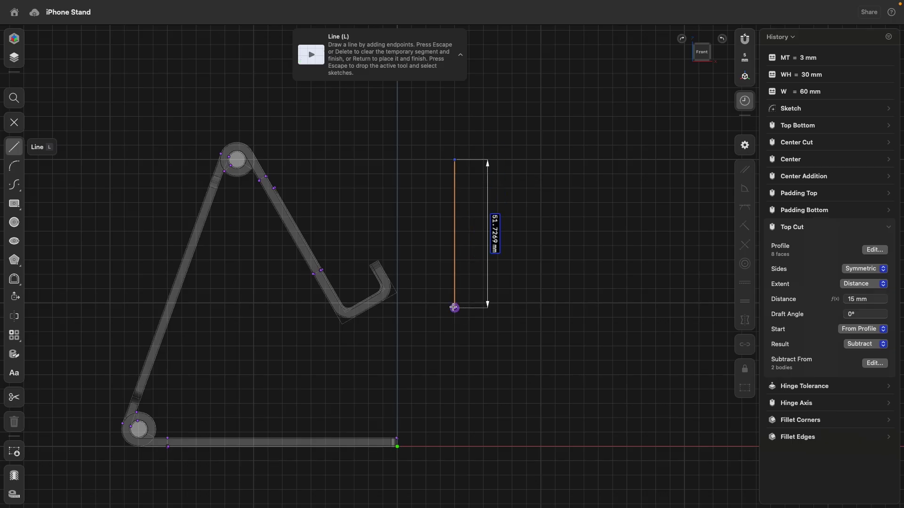
click(455, 303)
key(Escape)
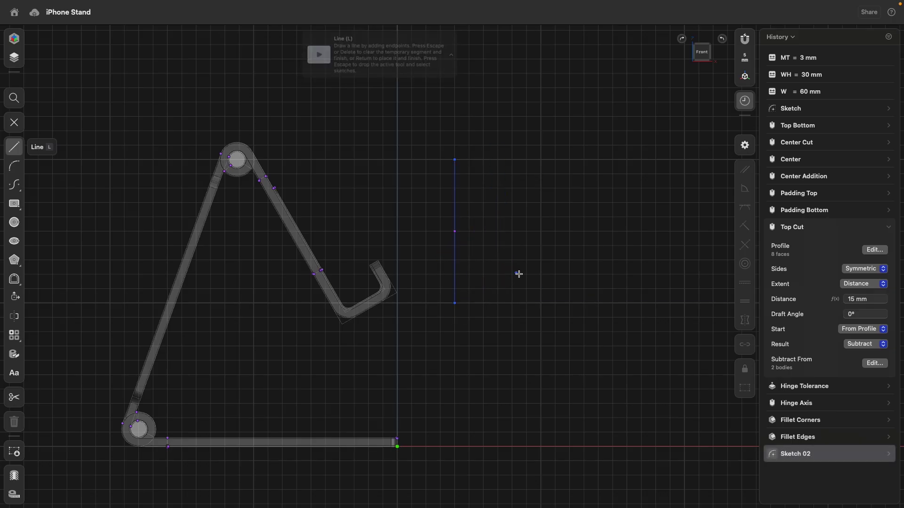
right_click(474, 241)
key(Escape)
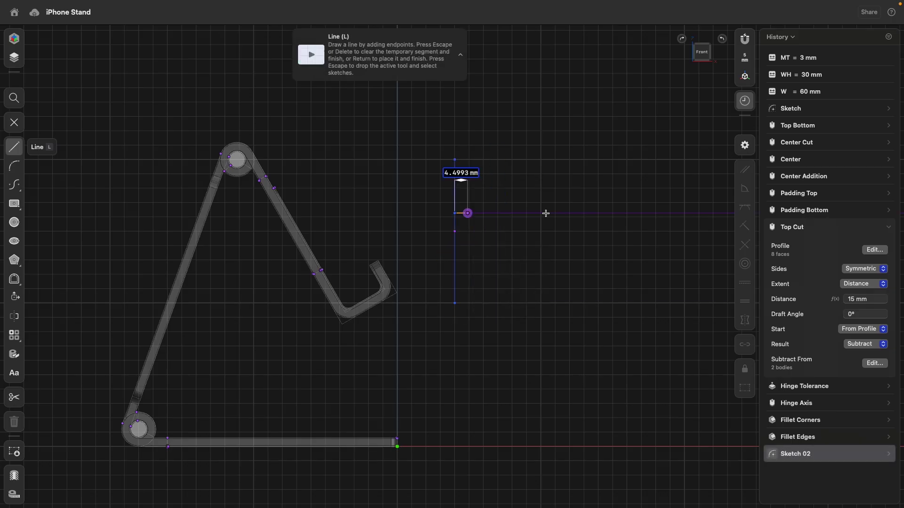
key(Escape)
click(456, 221)
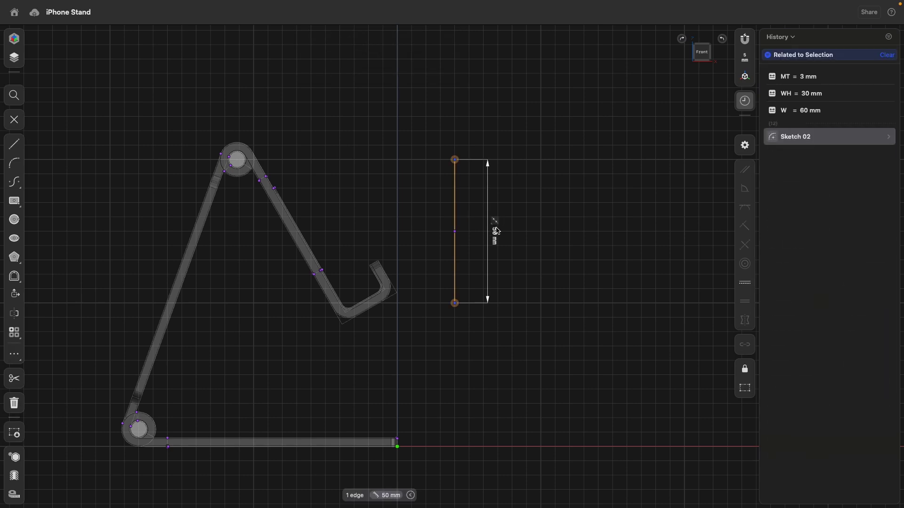
click(494, 231)
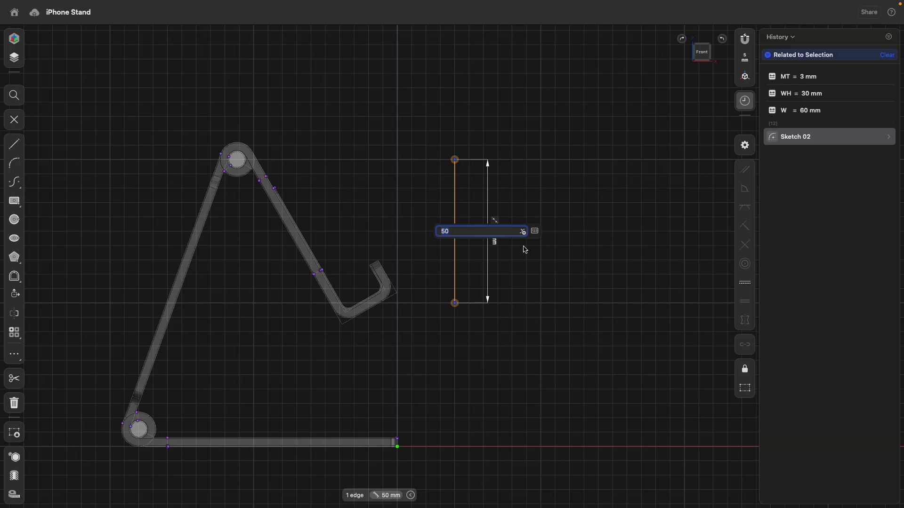
Set the line's length to (1/20)m+(1/3)cm, giving 53.3333 mm.
text((1/20)m)
text(+(1/3)cm)
key(Return)
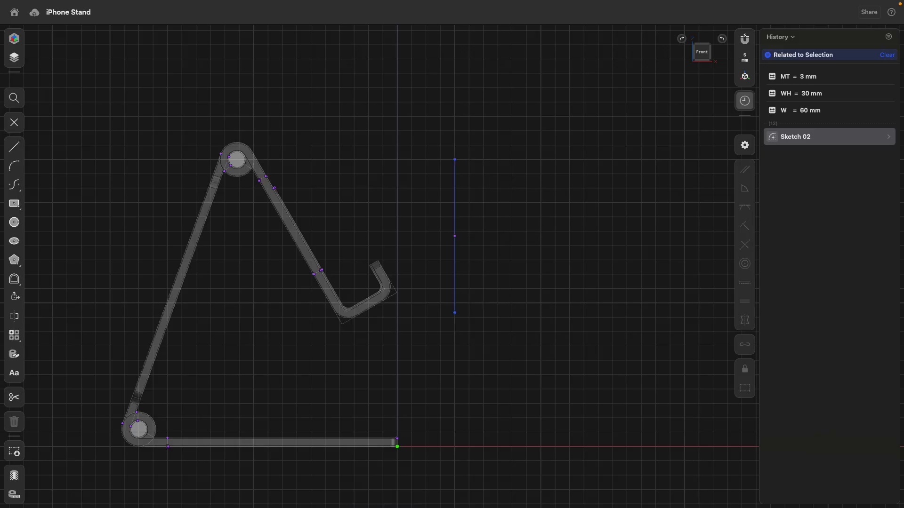
click(455, 214)
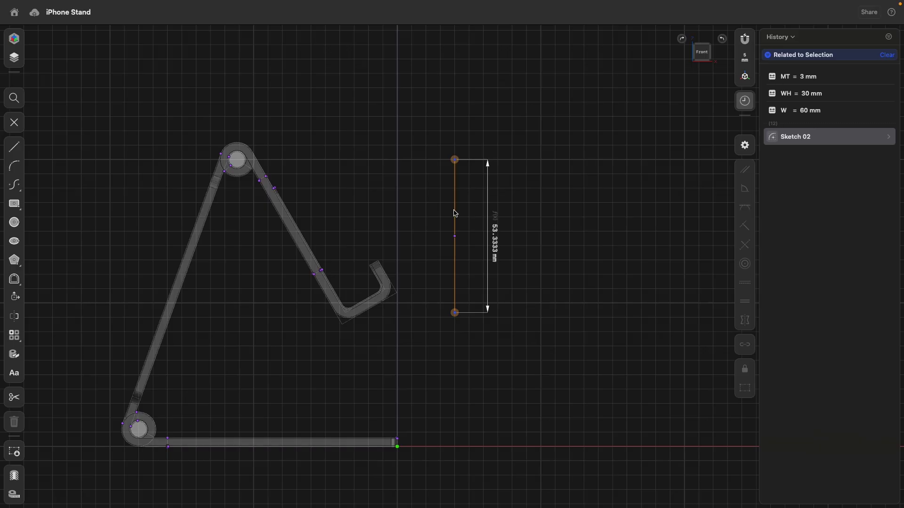
Deselect the line and exit the sketch to view the whole stand in 3D.
click(559, 236)
right_drag(571, 244, 520, 276)
click(535, 371)
mouse_move(222, 295)
right_down()
mouse_move(208, 386)
mouse_move(219, 412)
right_up()
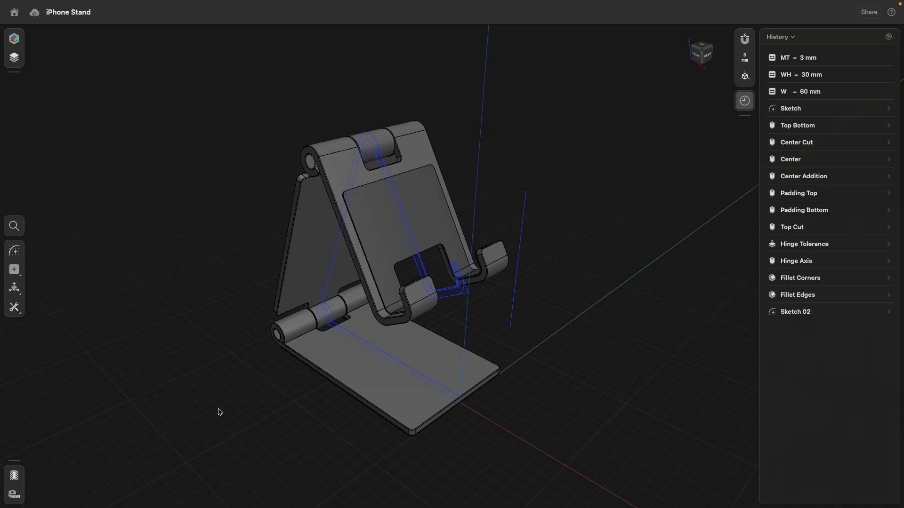